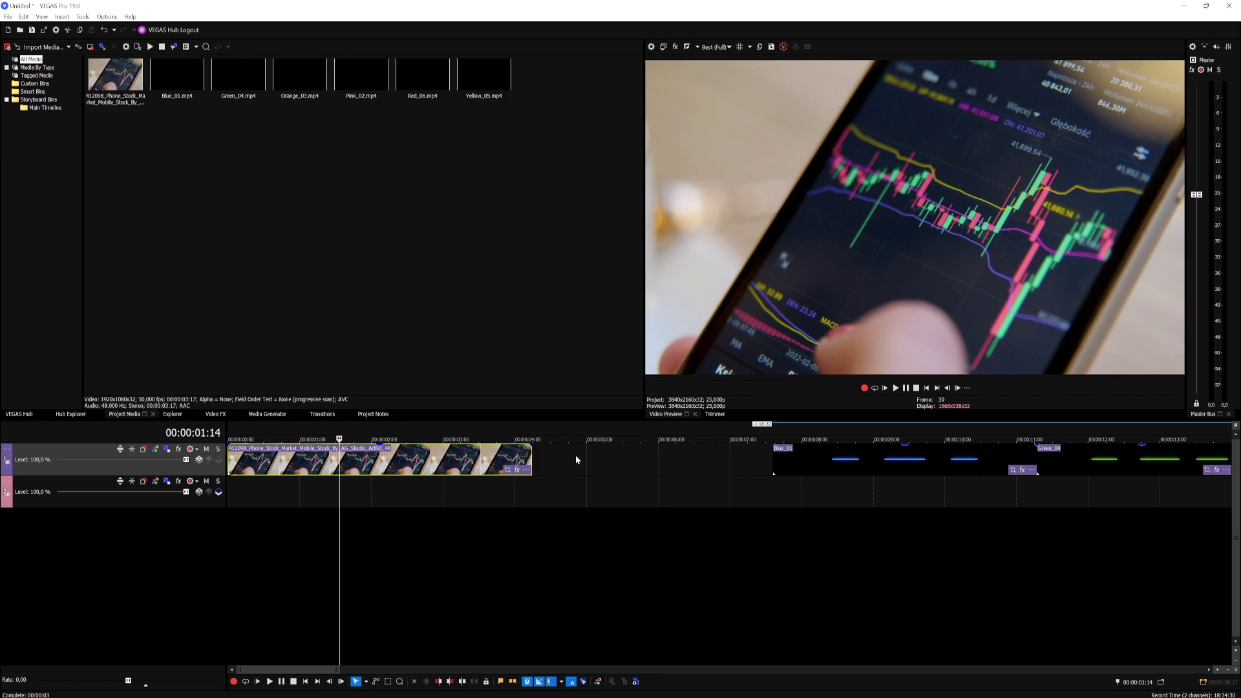
- Browse the stock neon clips, previewing Blue_01, Green_04 and the other coloured lines
{"action": "scroll", "coordinate": [572, 457], "scroll_direction": "down", "scroll_amount": 6}
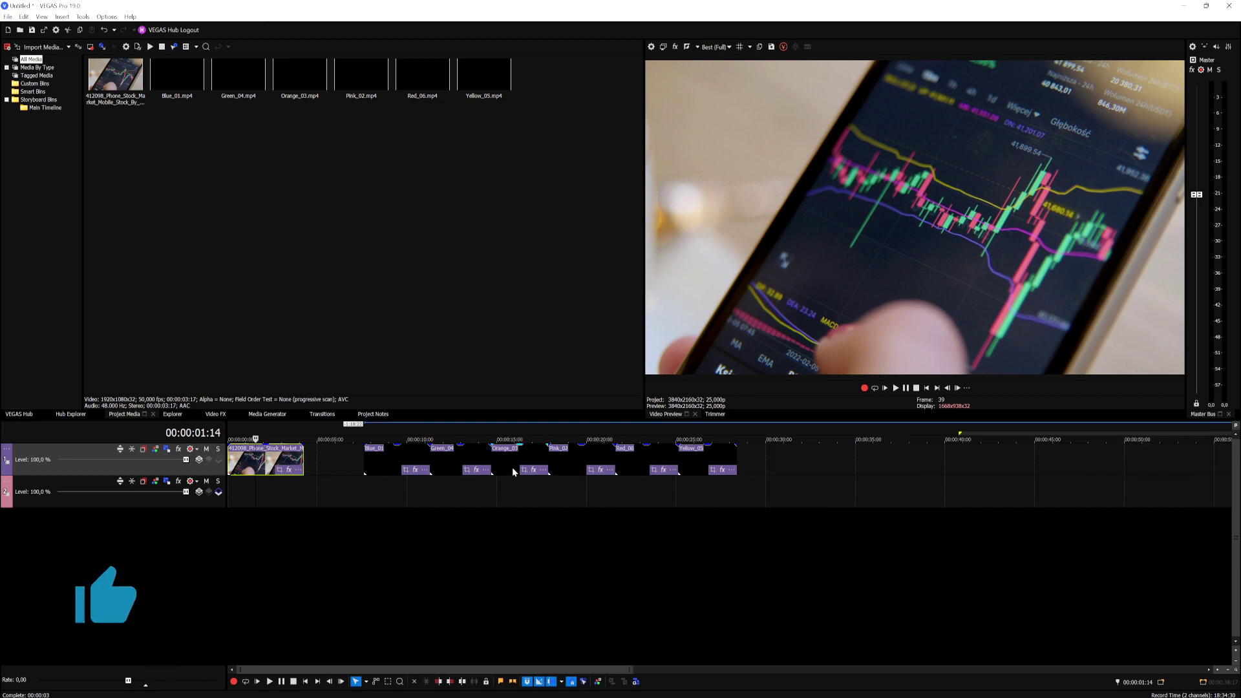
{"action": "scroll", "coordinate": [513, 468], "scroll_direction": "up", "scroll_amount": 3}
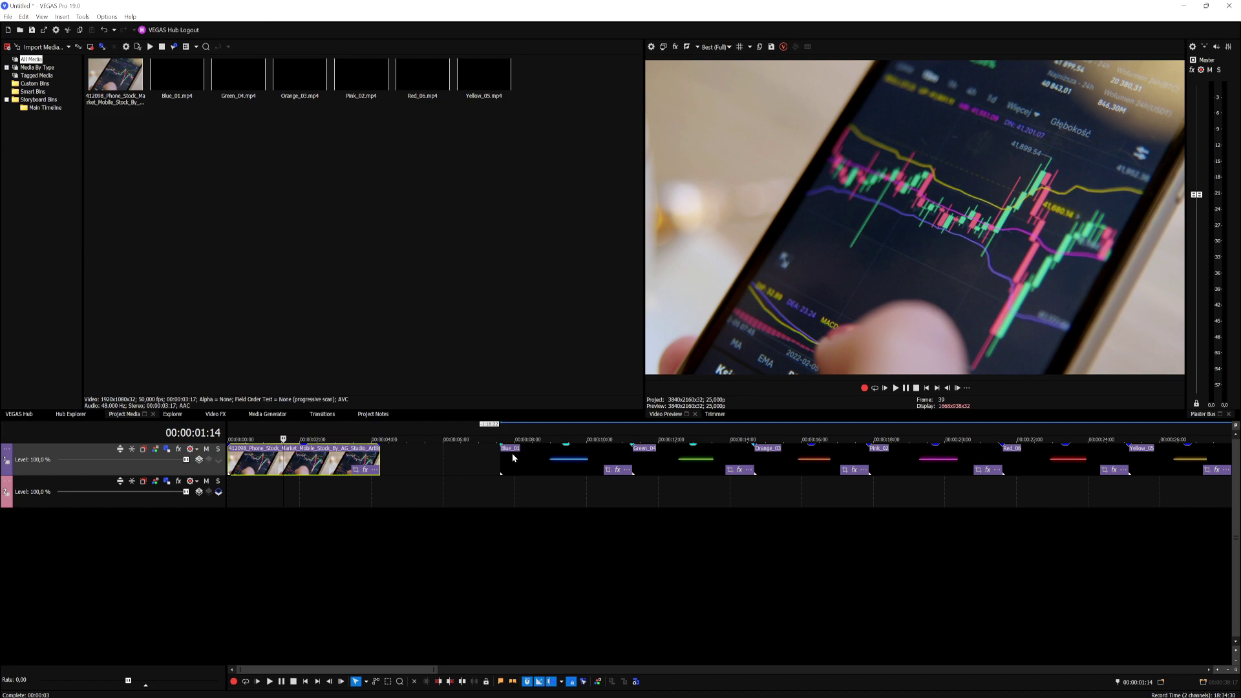
{"action": "scroll", "coordinate": [513, 457], "scroll_direction": "down", "scroll_amount": 2}
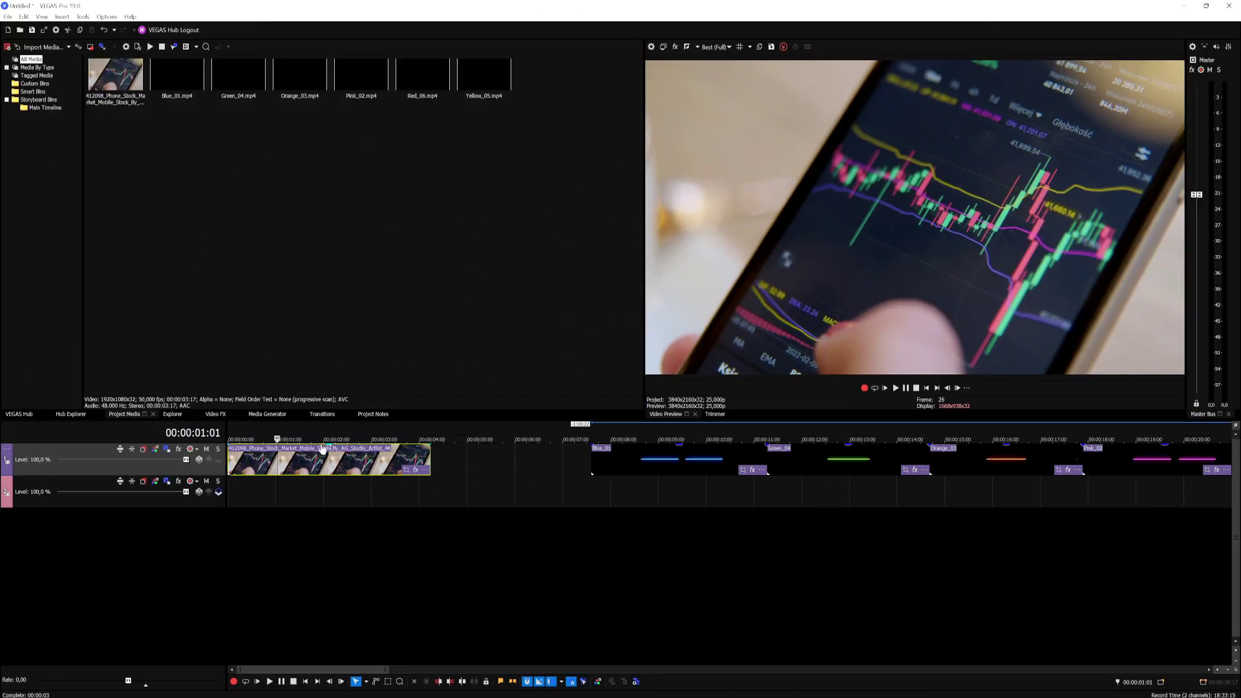
{"action": "scroll", "coordinate": [466, 469], "scroll_direction": "down", "scroll_amount": 5}
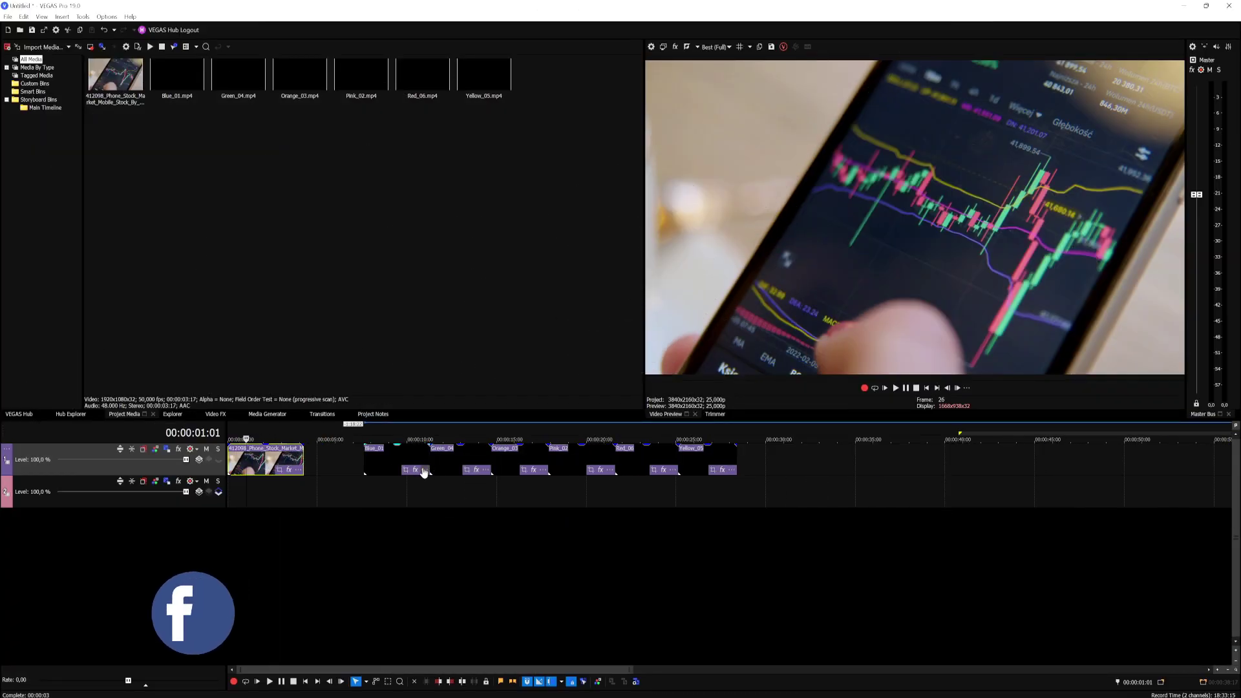
{"action": "left_click", "coordinate": [442, 464]}
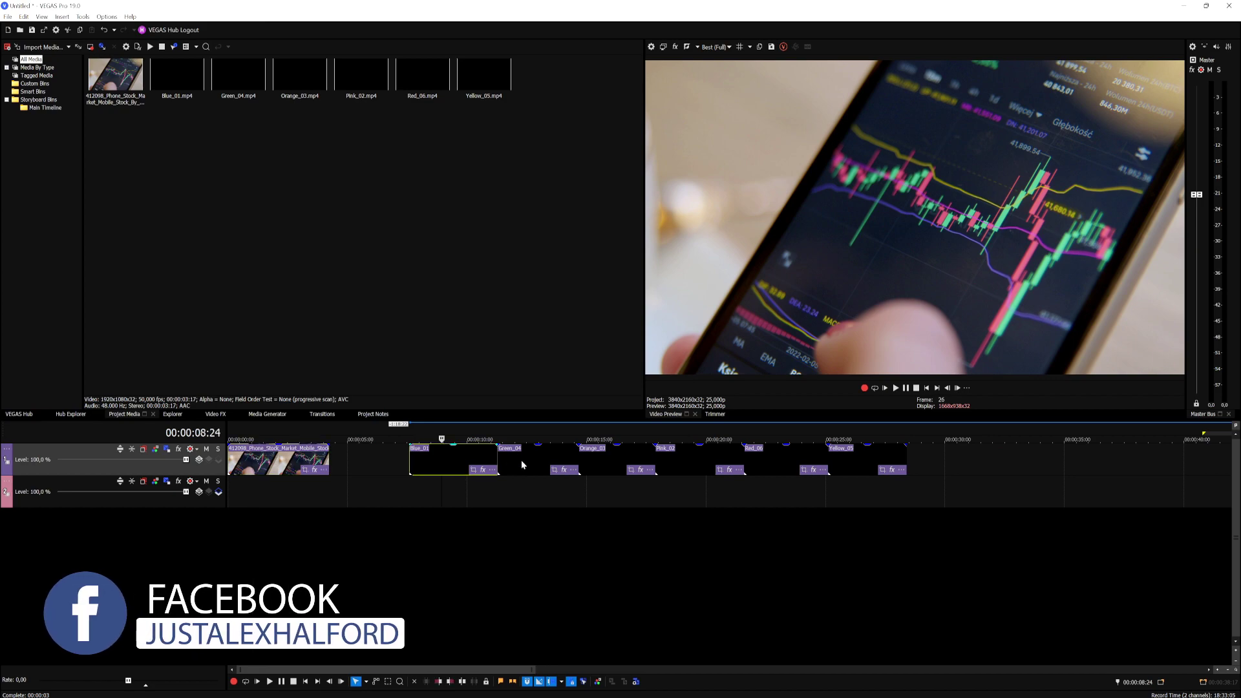
{"action": "left_click", "coordinate": [527, 460]}
{"action": "left_click", "coordinate": [698, 465]}
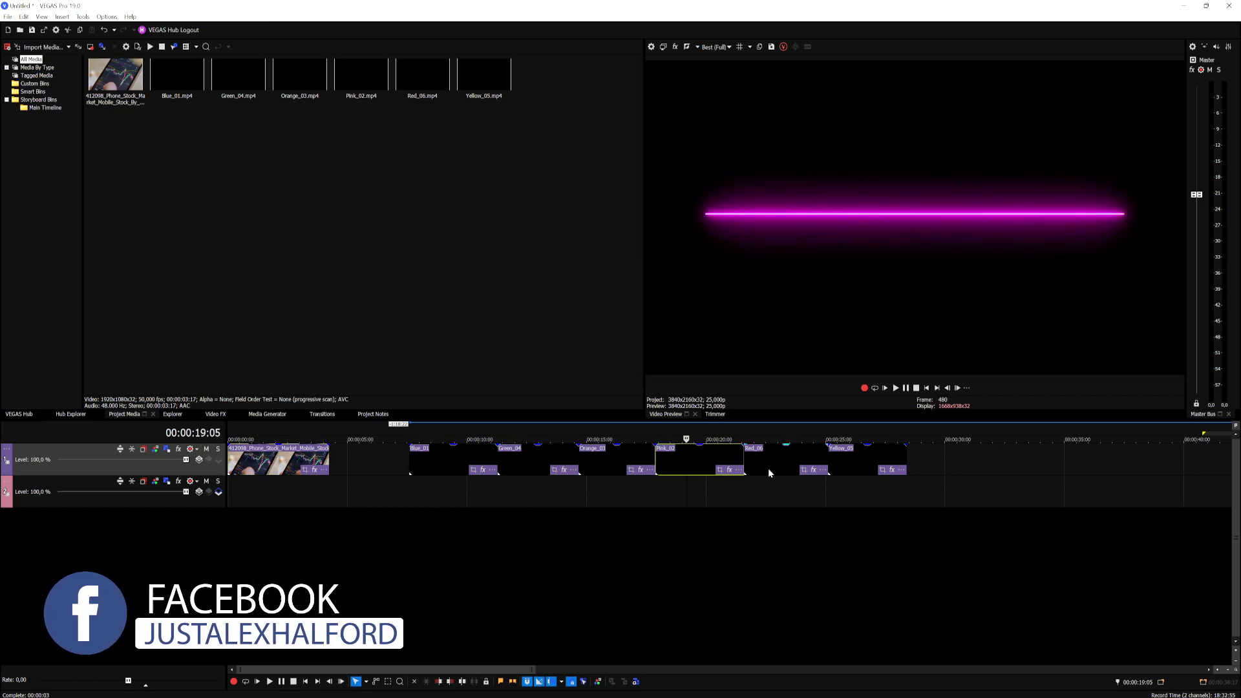
{"action": "left_click", "coordinate": [778, 465]}
{"action": "left_click", "coordinate": [449, 465]}
- Compare the blue, green and orange neon lines, then view the phone footage
{"action": "left_click", "coordinate": [443, 461]}
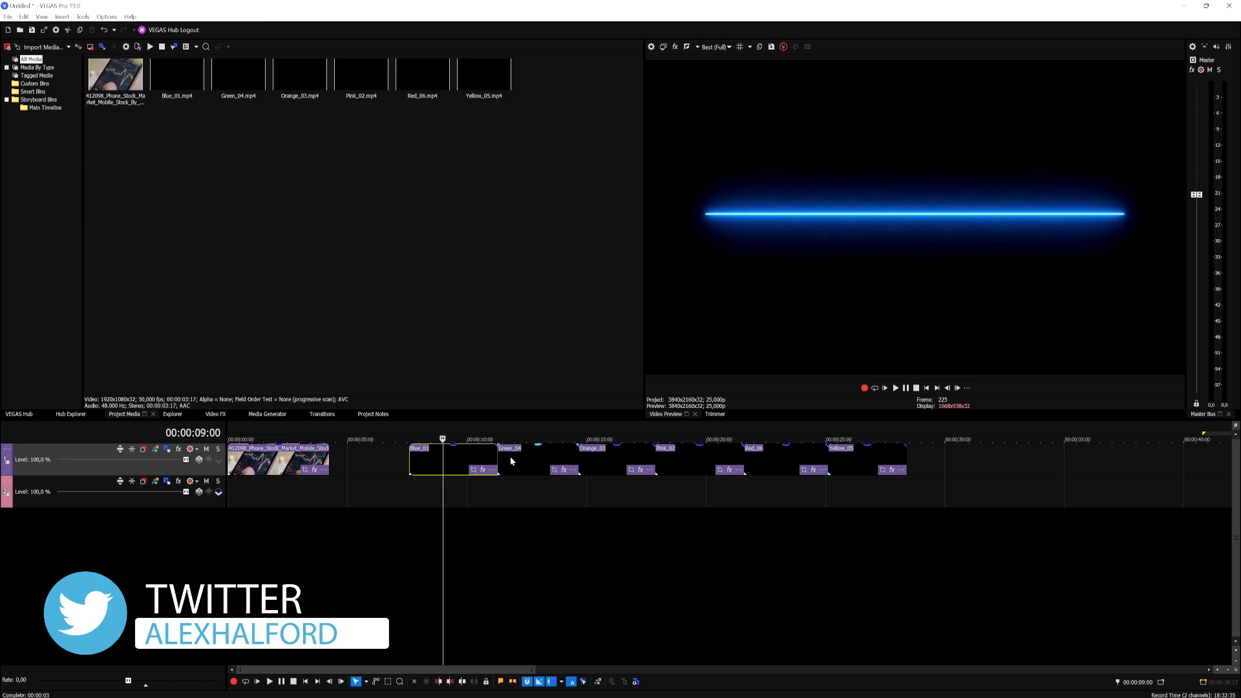
{"action": "left_click", "coordinate": [527, 434]}
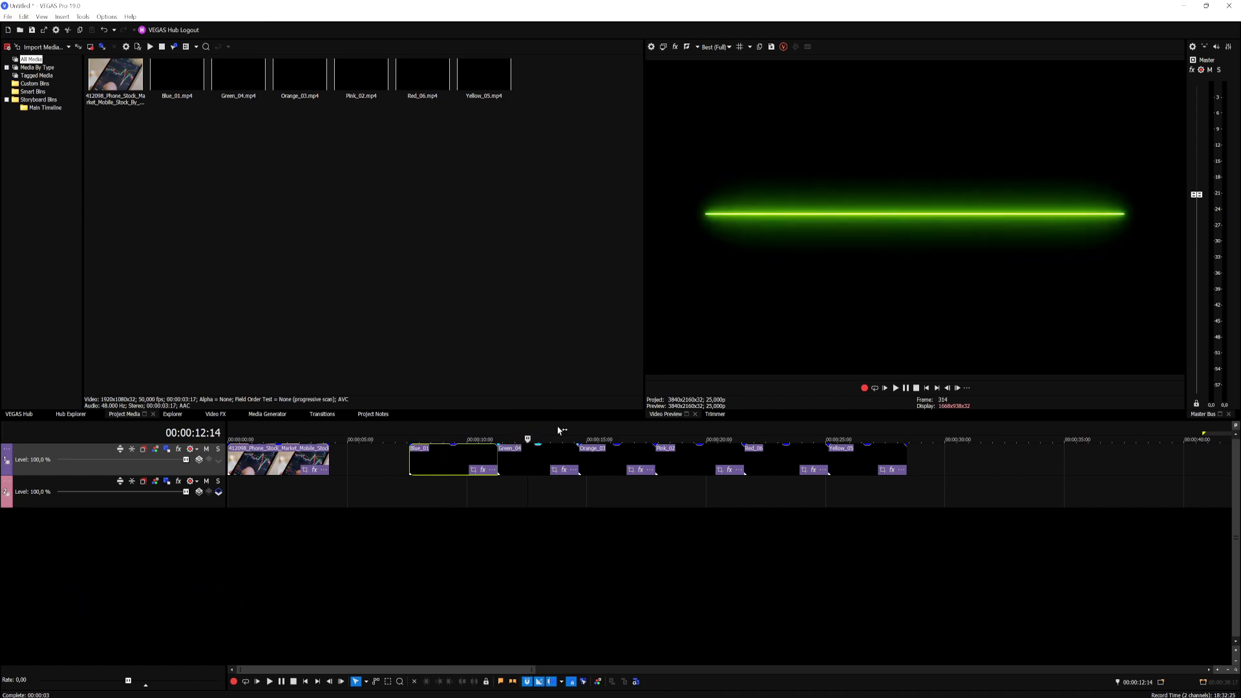
{"action": "left_click", "coordinate": [616, 432]}
{"action": "left_click", "coordinate": [449, 433]}
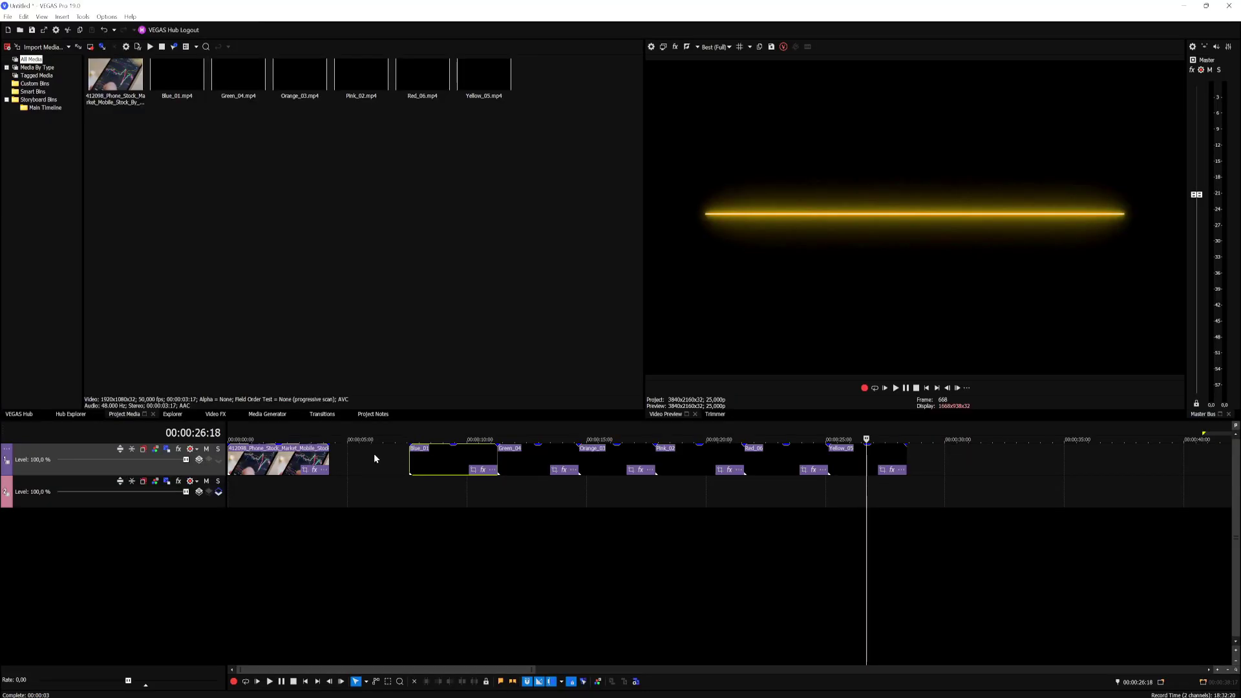
{"action": "left_click", "coordinate": [255, 466]}
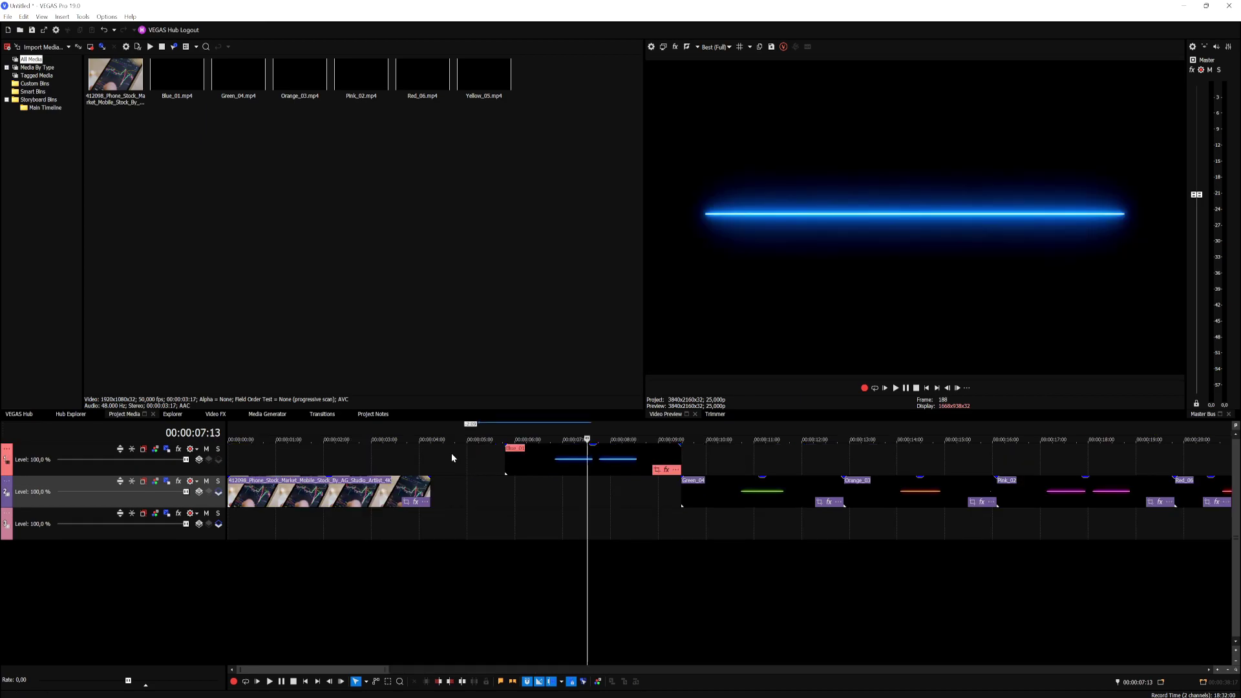
- Check the phone footage against Blue_01's and Green_04's lines at several playhead positions near two seconds
{"action": "left_click", "coordinate": [452, 456]}
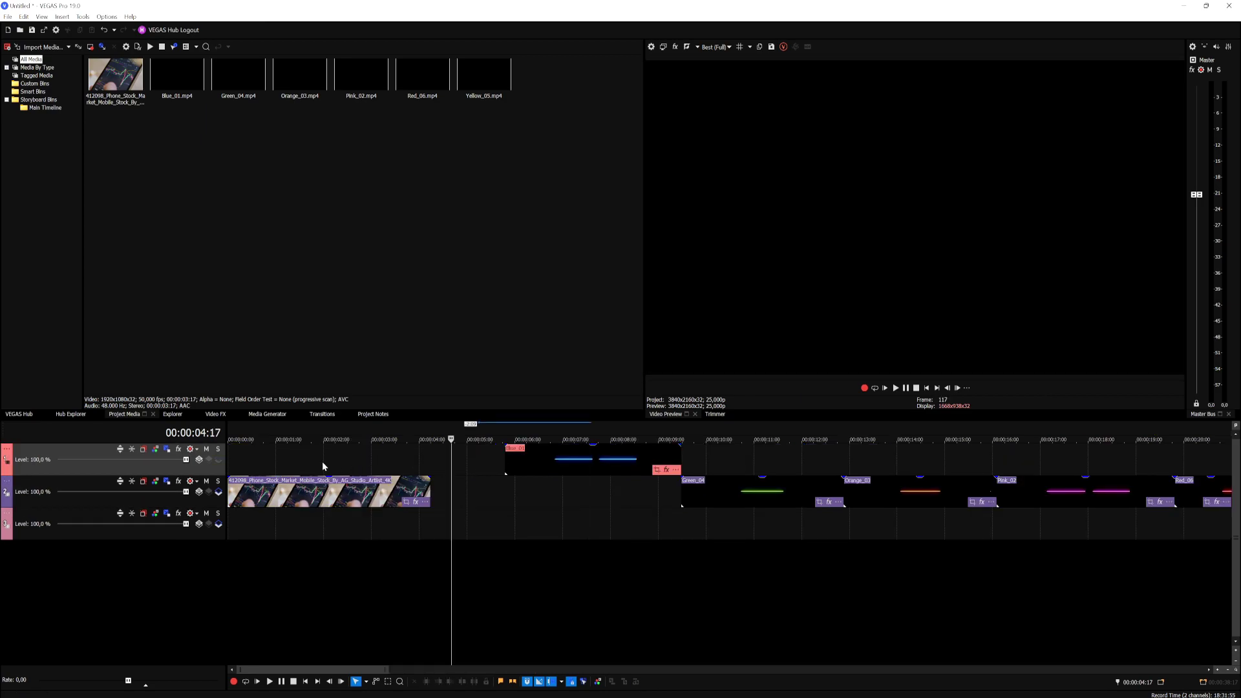
{"action": "left_click", "coordinate": [323, 466]}
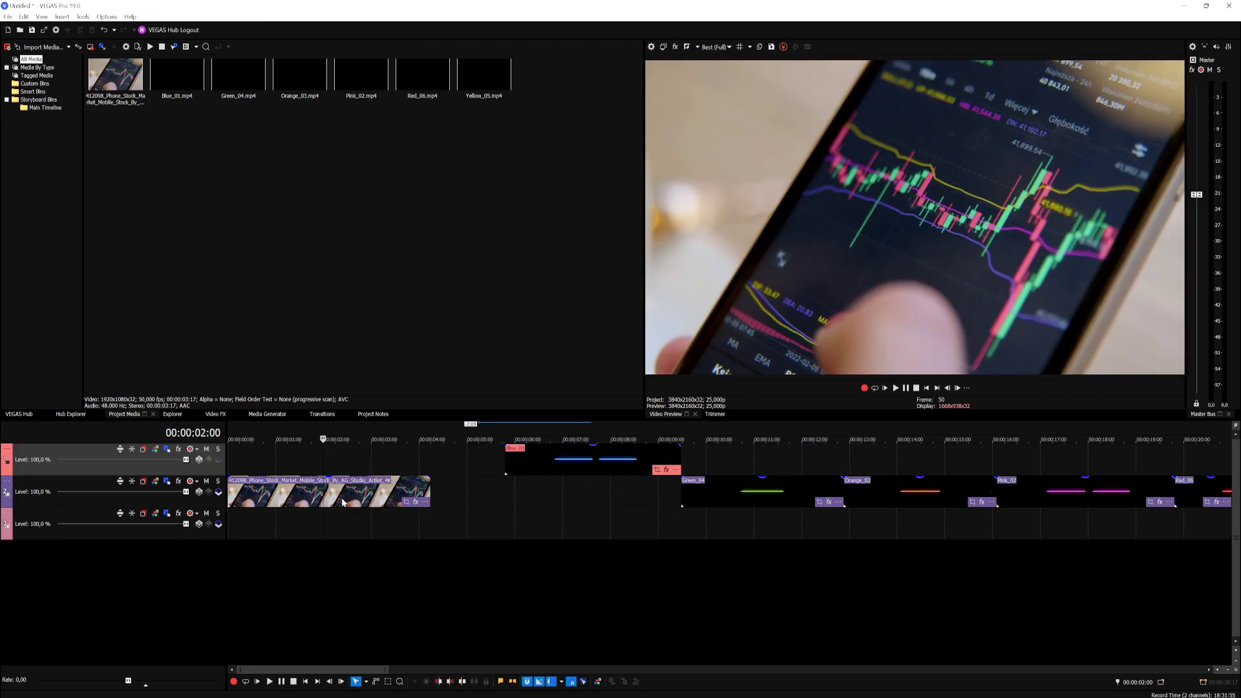
{"action": "left_click", "coordinate": [556, 460]}
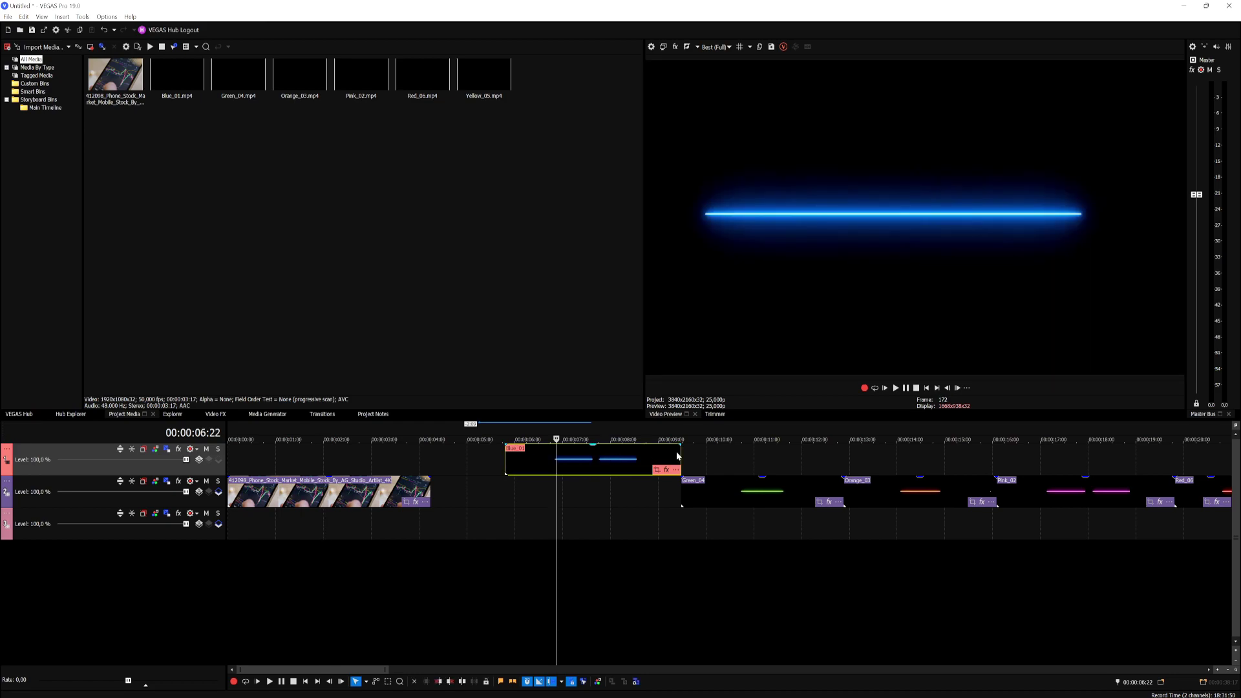
{"action": "left_click", "coordinate": [719, 457]}
{"action": "left_click", "coordinate": [614, 458]}
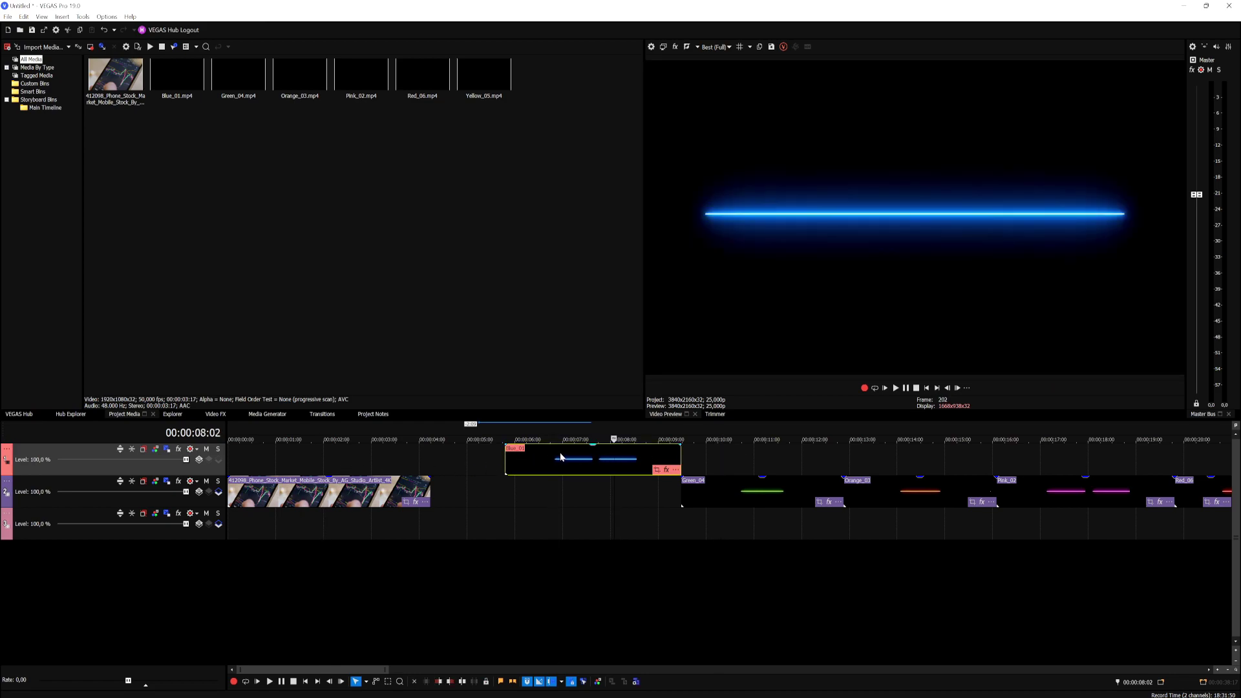
{"action": "left_click", "coordinate": [347, 460]}
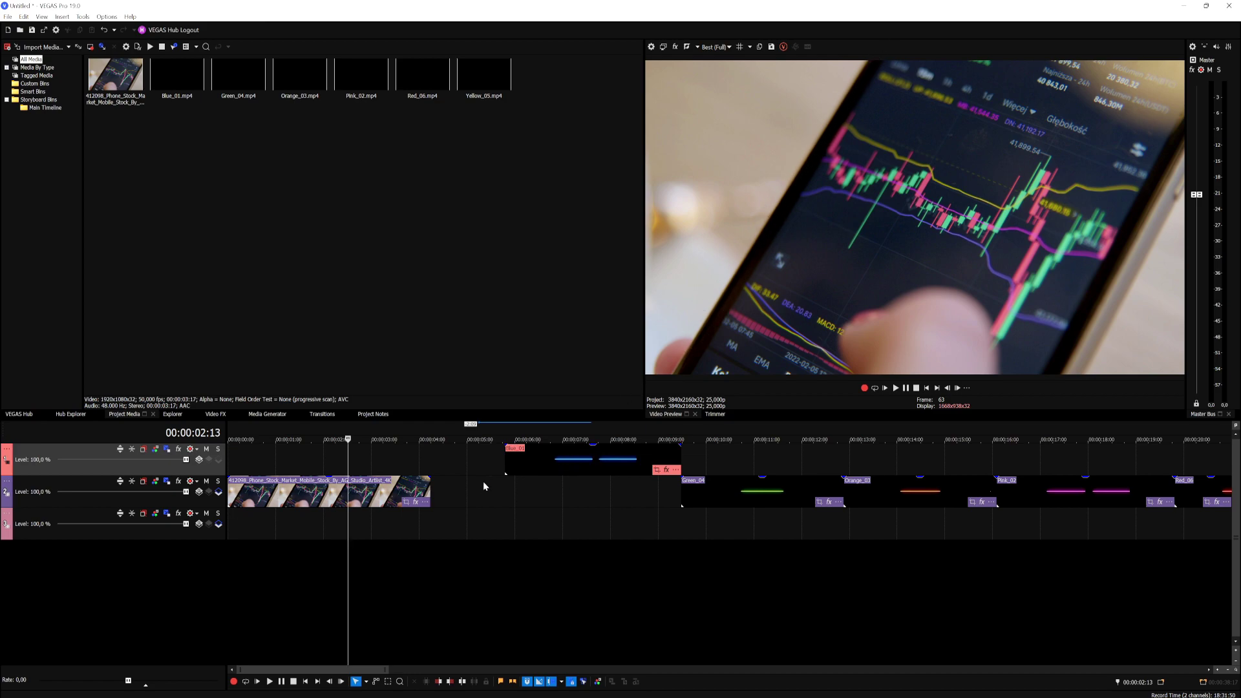
- Drag Blue_01 on track 1 to start about 00:00:02:00 over the phone clip
{"action": "left_click_drag", "start_coordinate": [552, 461], "coordinate": [277, 473]}
{"action": "left_click", "coordinate": [926, 388]}
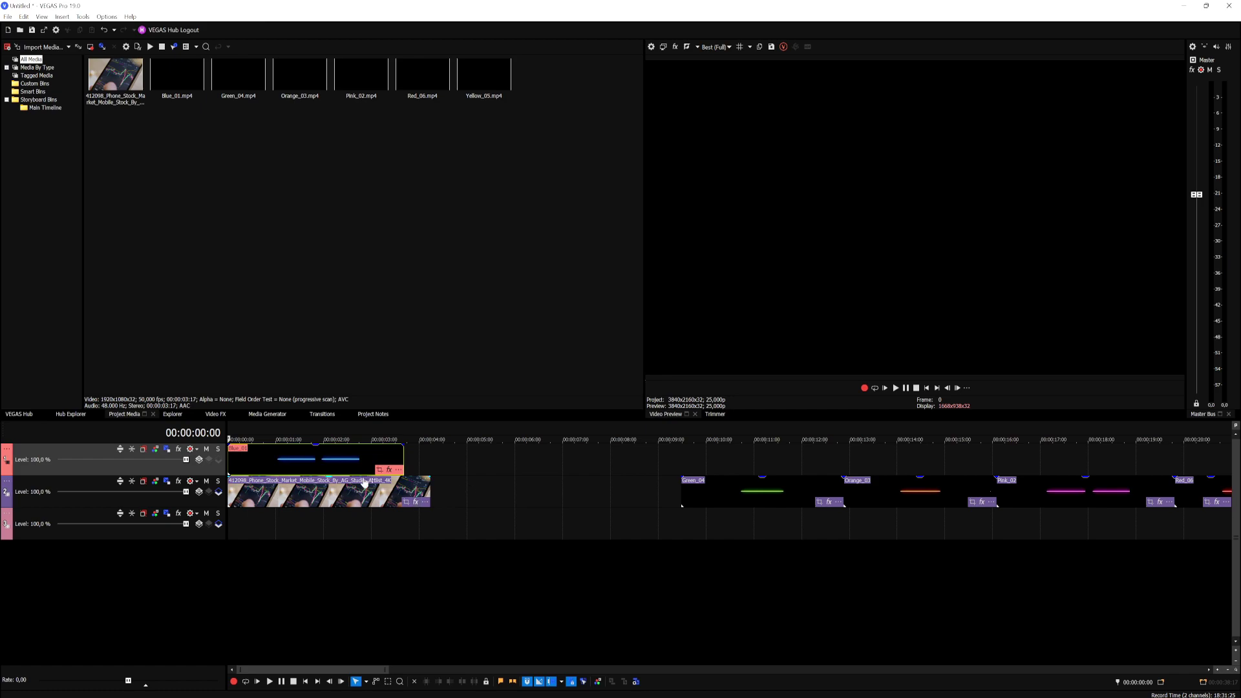
{"action": "left_click_drag", "start_coordinate": [362, 466], "coordinate": [457, 467]}
{"action": "left_click", "coordinate": [280, 457]}
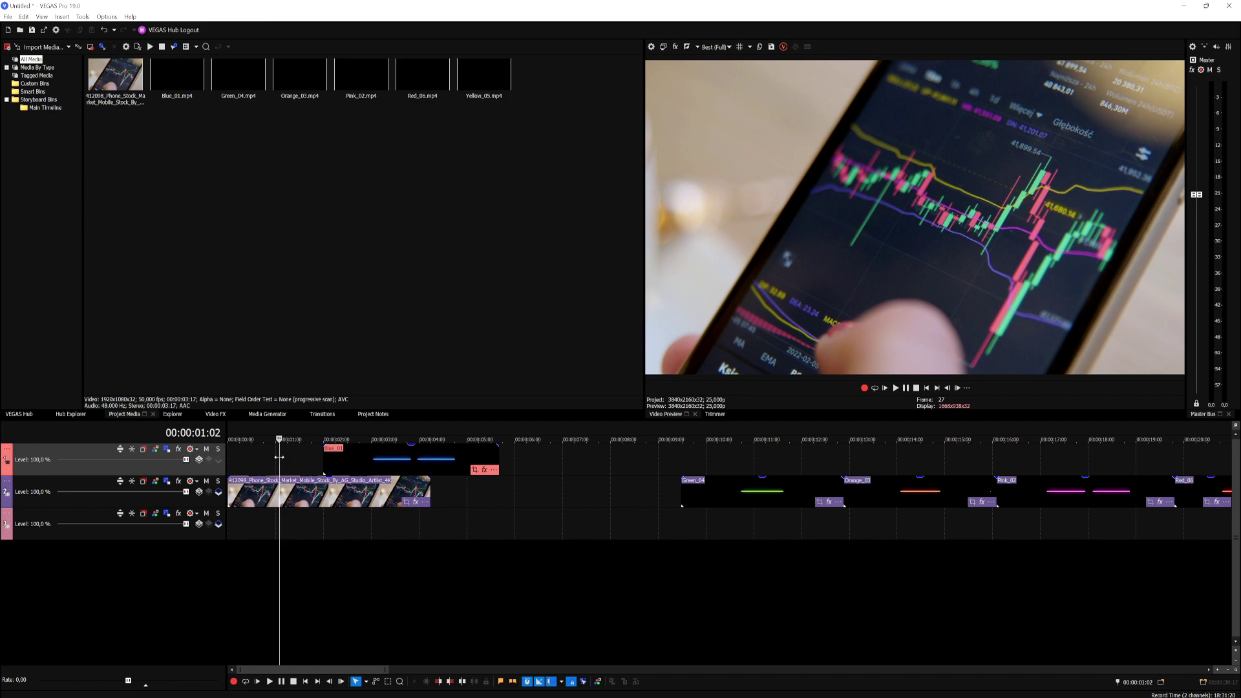
{"action": "left_click", "coordinate": [349, 460]}
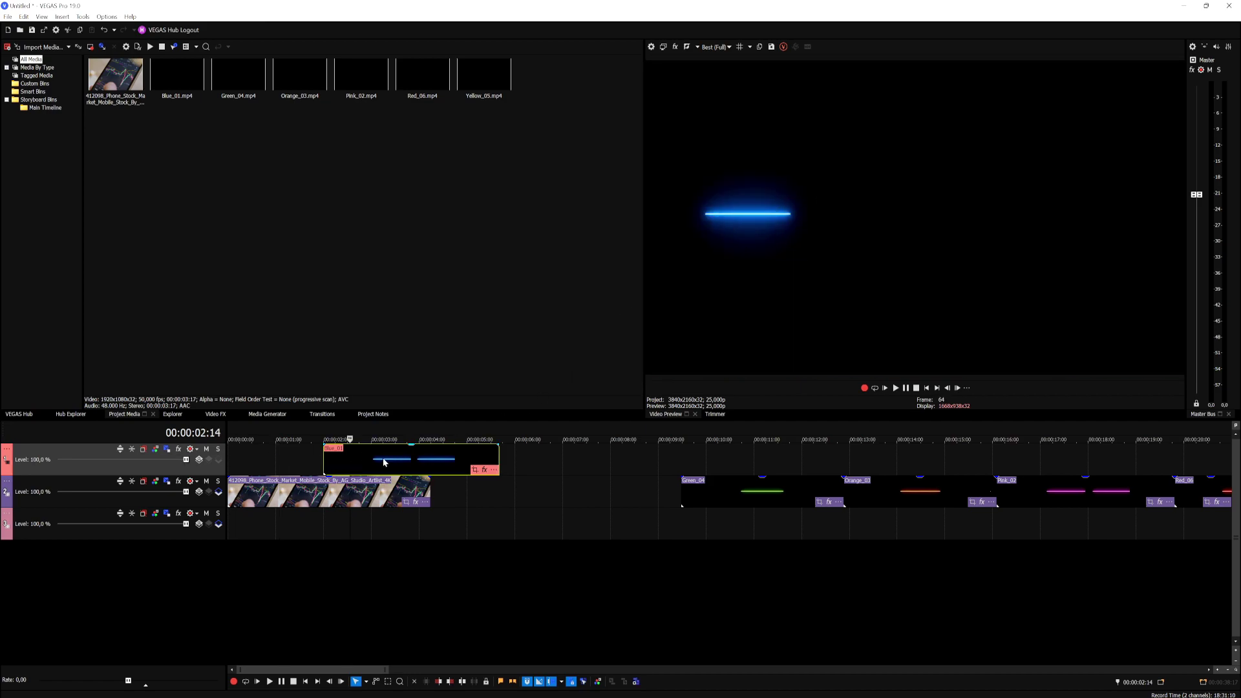
- Shift Blue_01 left to the timeline start and review its blue line over the phone footage
{"action": "left_click", "coordinate": [292, 460]}
{"action": "left_click_drag", "start_coordinate": [372, 461], "coordinate": [320, 461]}
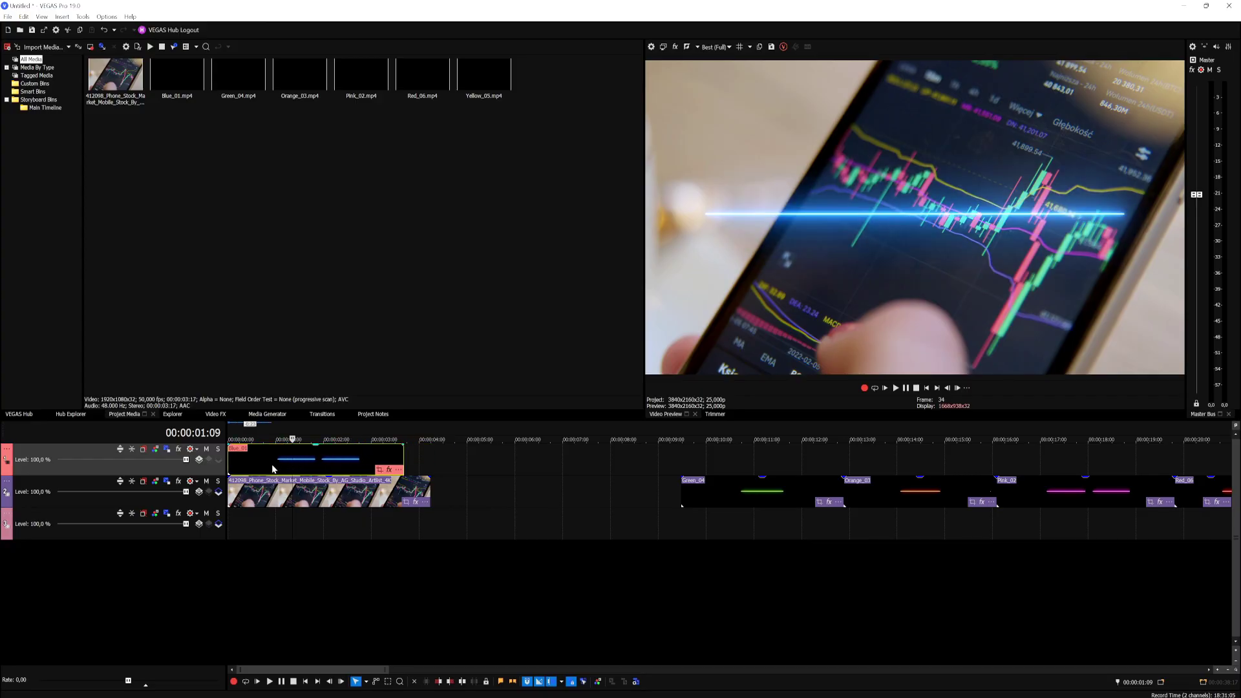
{"action": "key", "text": "space"}
{"action": "key", "text": "Home"}
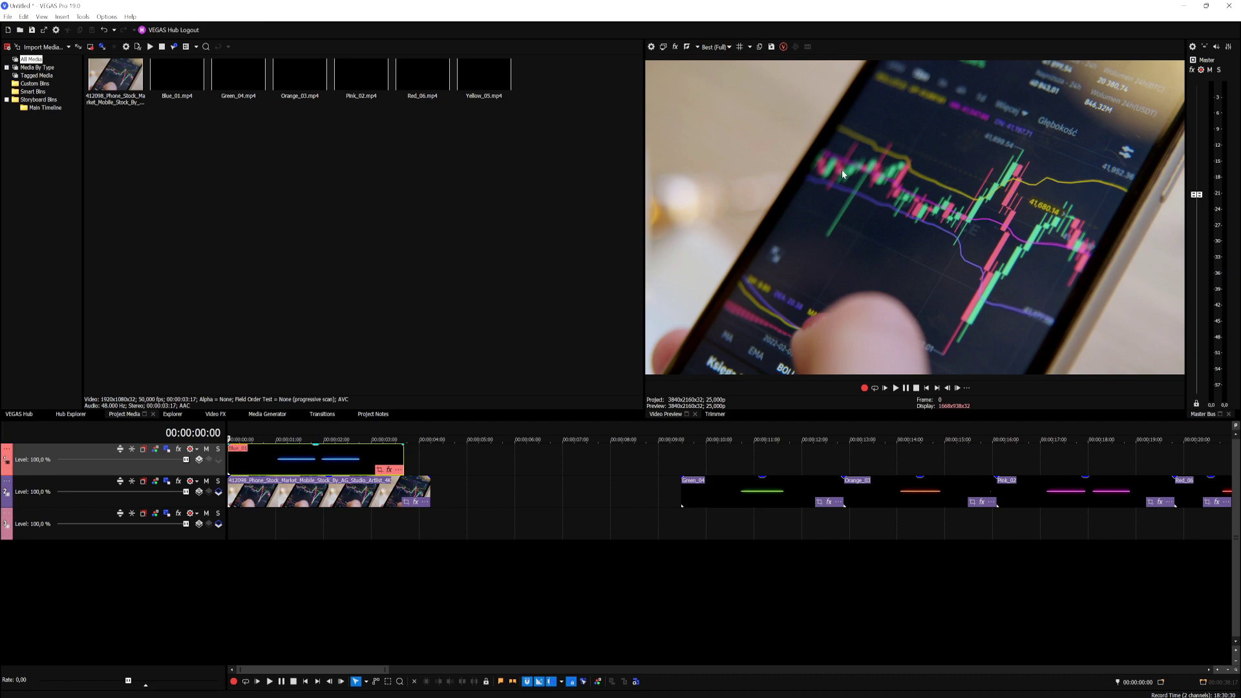
{"action": "left_click", "coordinate": [298, 460]}
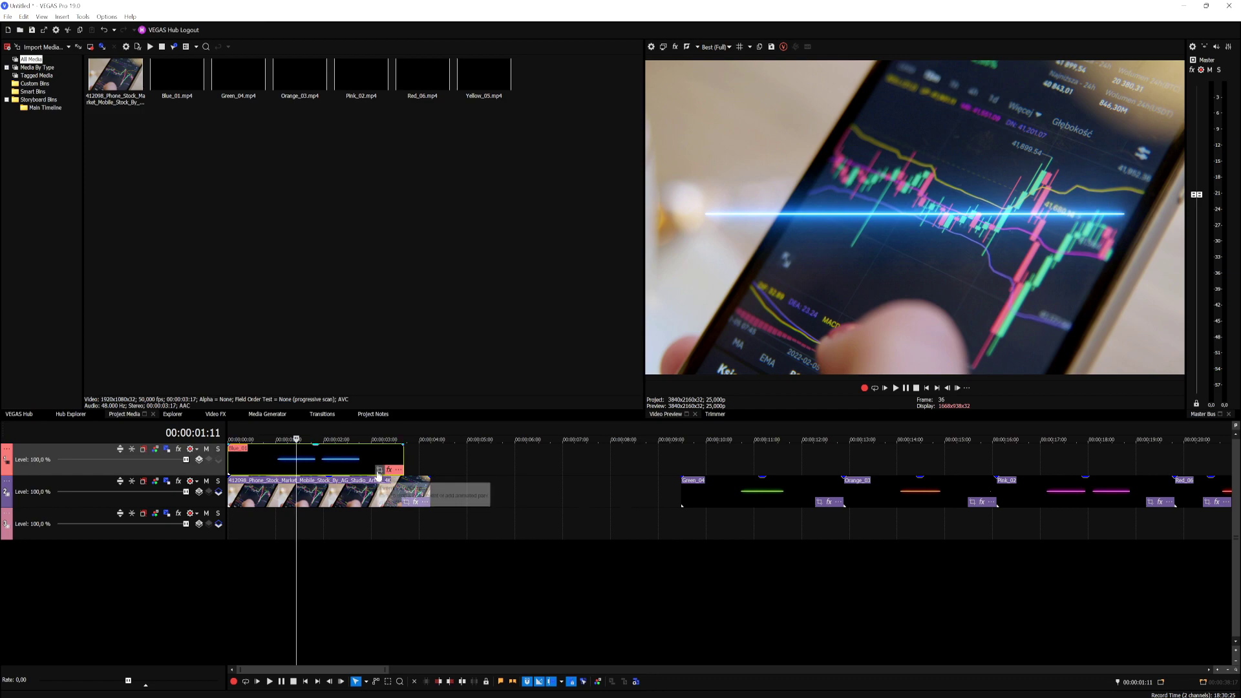
{"action": "left_click", "coordinate": [379, 472]}
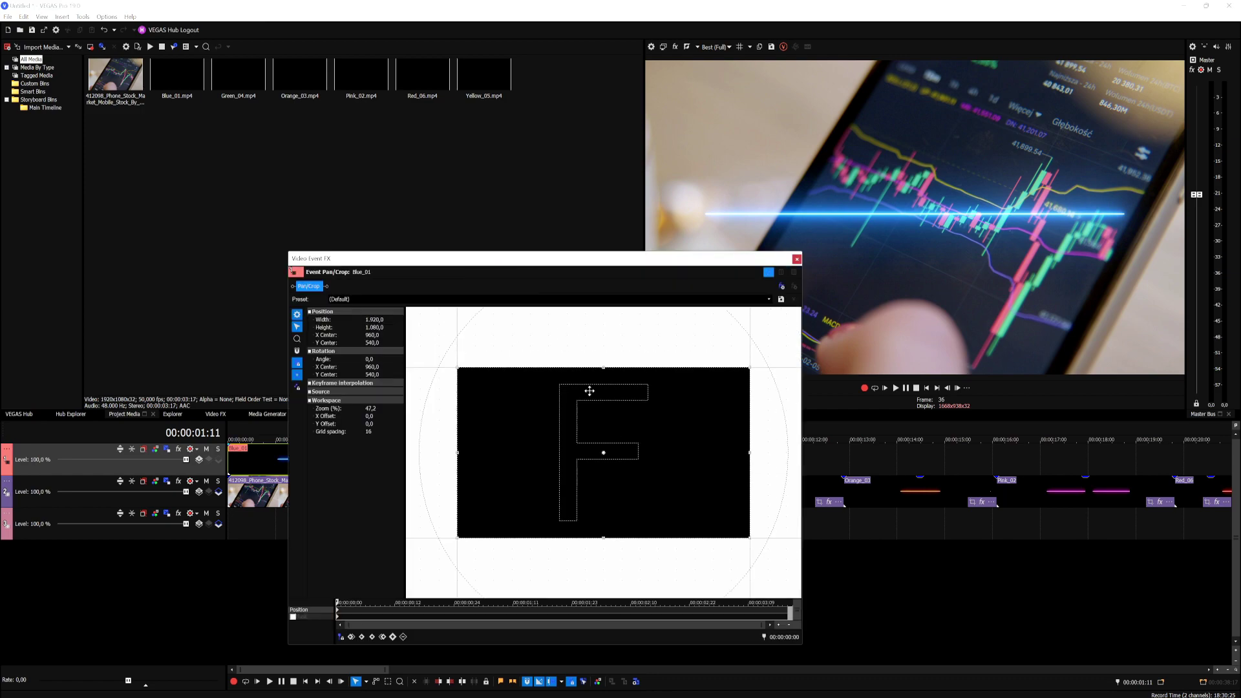
{"action": "left_click_drag", "start_coordinate": [700, 479], "coordinate": [772, 518]}
{"action": "key", "text": "ctrl+z"}
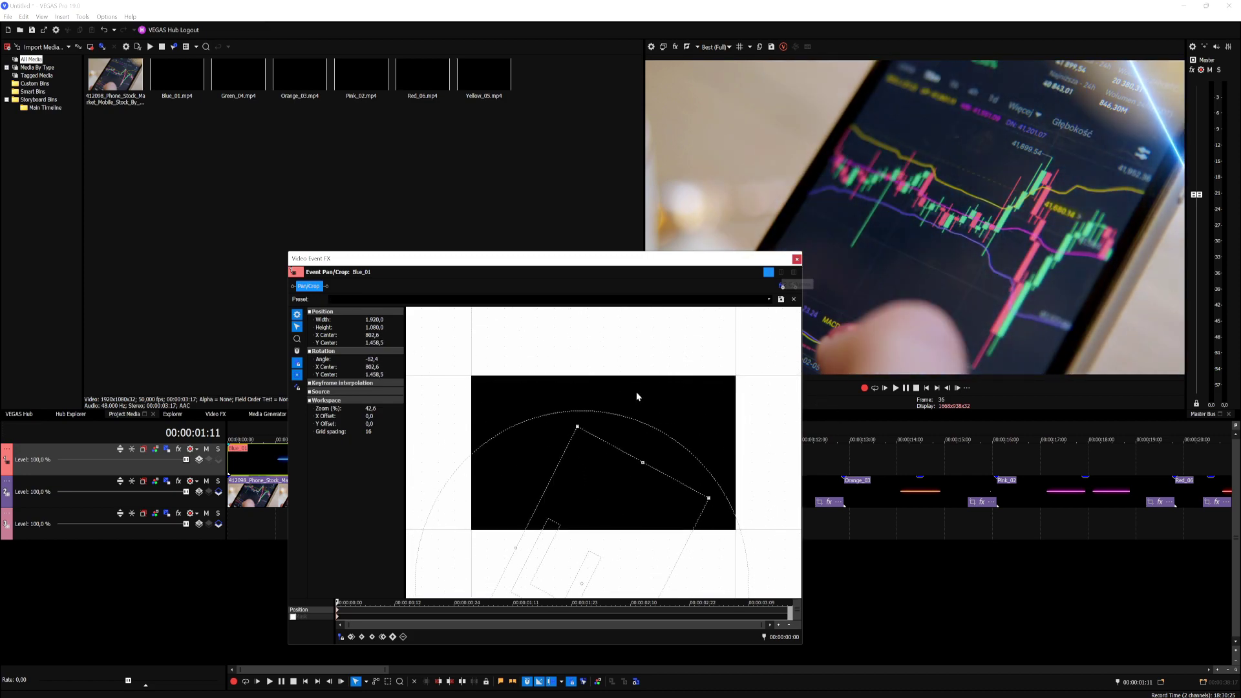
{"action": "right_click", "coordinate": [639, 395]}
{"action": "left_click", "coordinate": [653, 398]}
{"action": "left_click", "coordinate": [796, 258]}
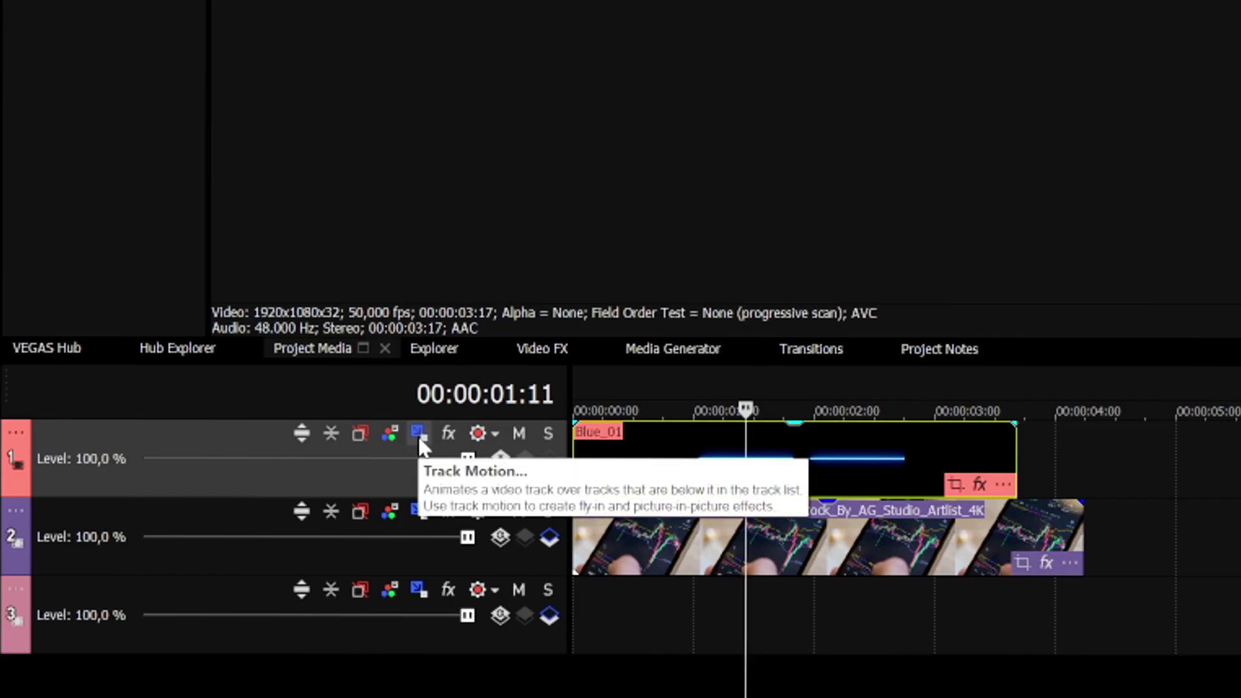
- In track 1's Track Motion, re-centre the frame, rotate it about -55° and shift it left to about X -997
{"action": "left_click", "coordinate": [419, 432]}
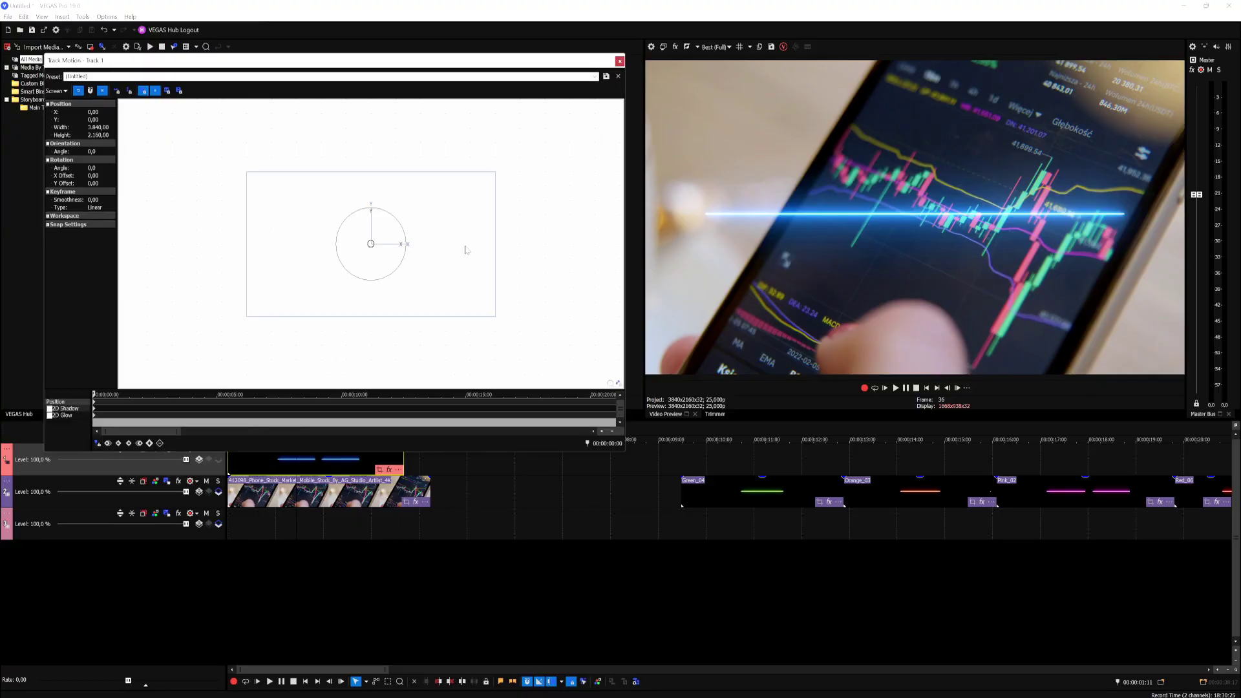
{"action": "left_click_drag", "start_coordinate": [464, 197], "coordinate": [436, 197]}
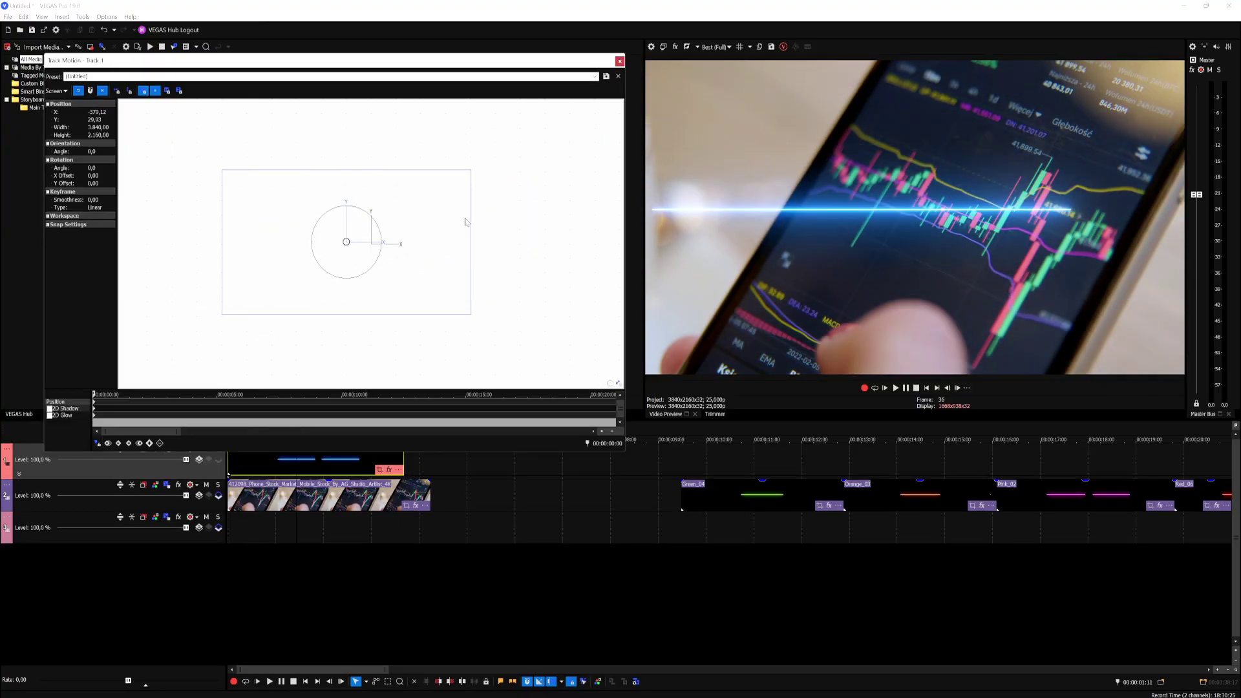
{"action": "right_click", "coordinate": [428, 203]}
{"action": "left_click", "coordinate": [453, 223]}
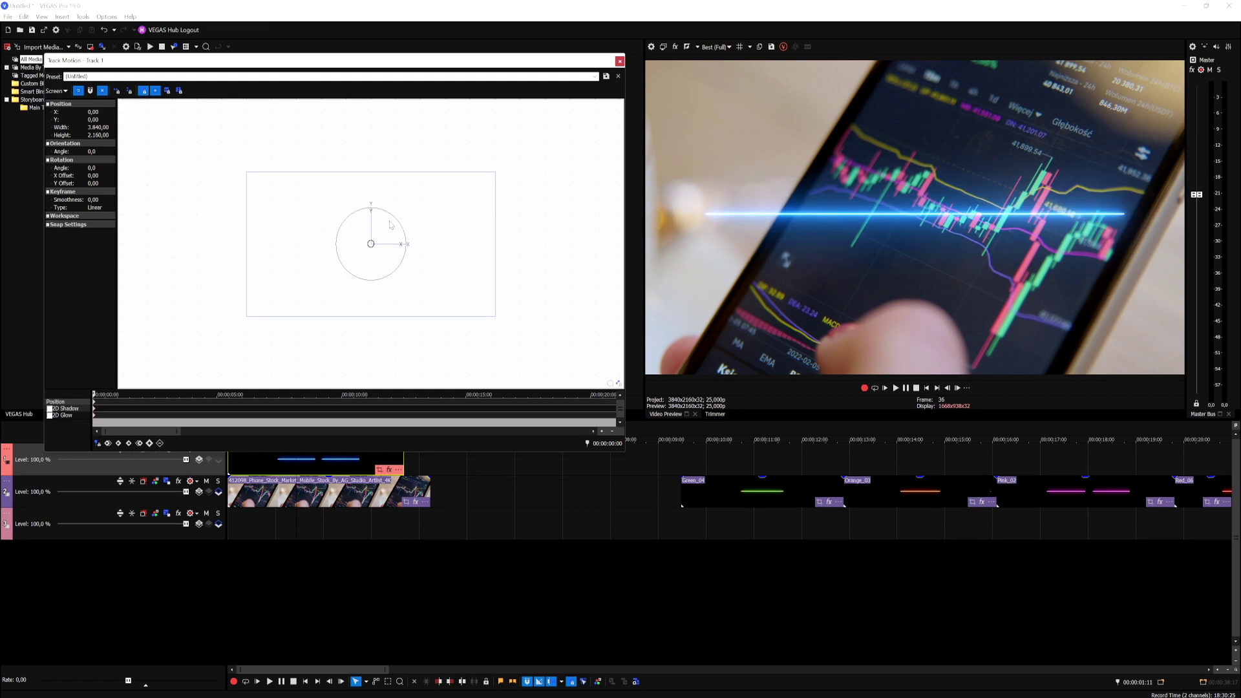
{"action": "left_click_drag", "start_coordinate": [395, 219], "coordinate": [365, 209]}
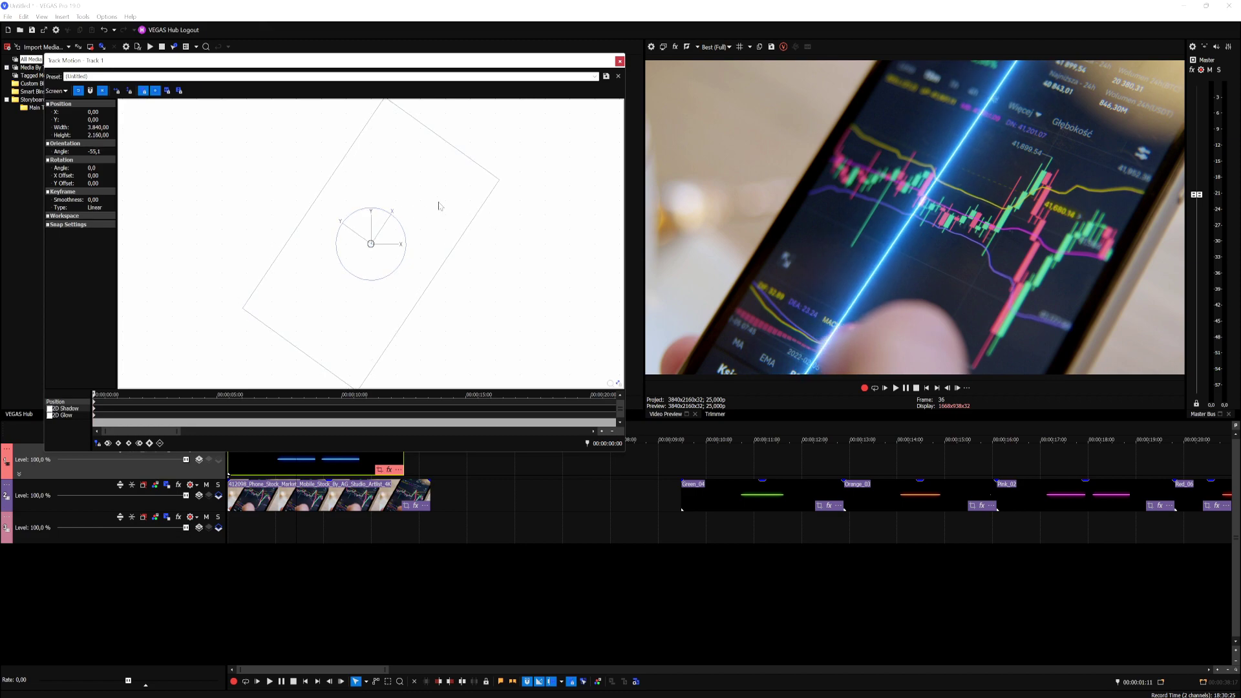
{"action": "left_click_drag", "start_coordinate": [447, 194], "coordinate": [383, 196]}
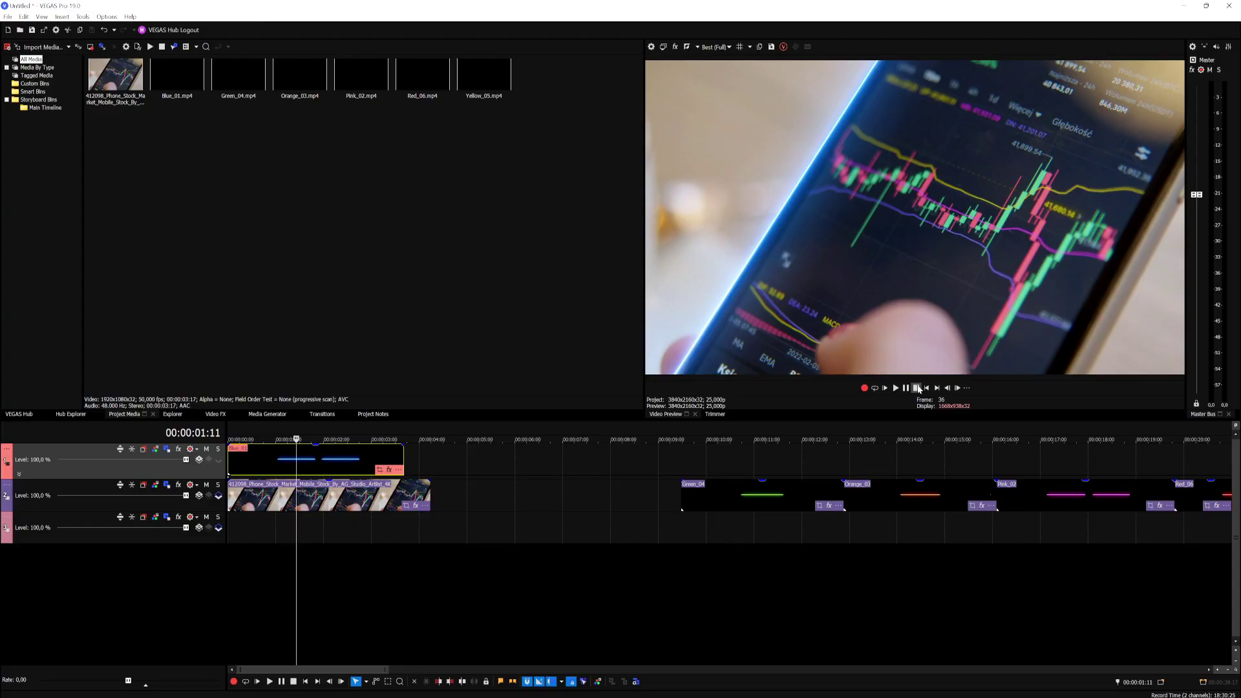
{"action": "left_click", "coordinate": [917, 388]}
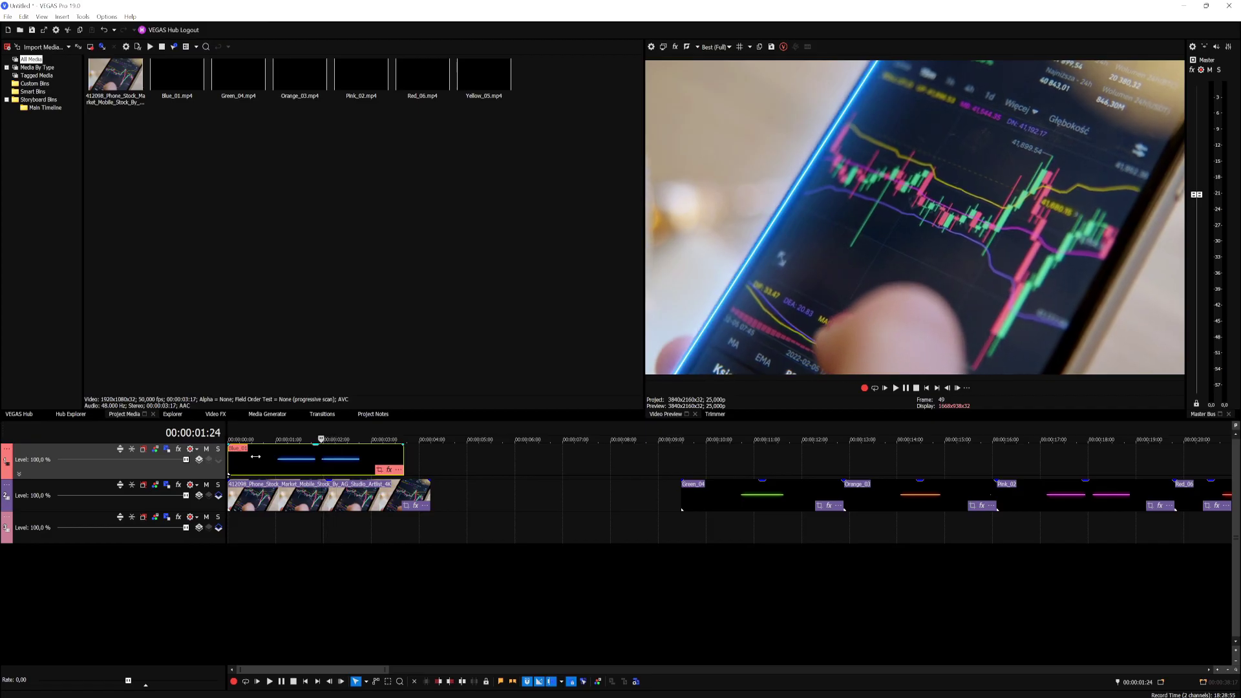
{"action": "key", "text": "space"}
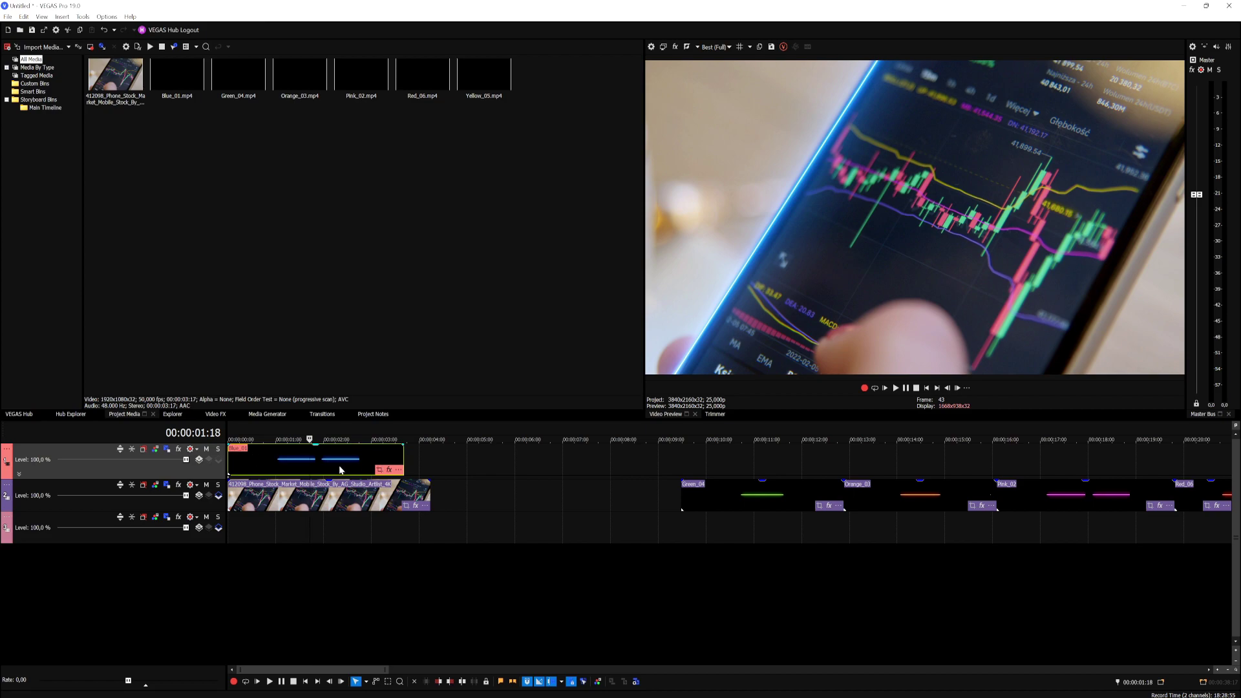
{"action": "key", "text": "ctrl+Home"}
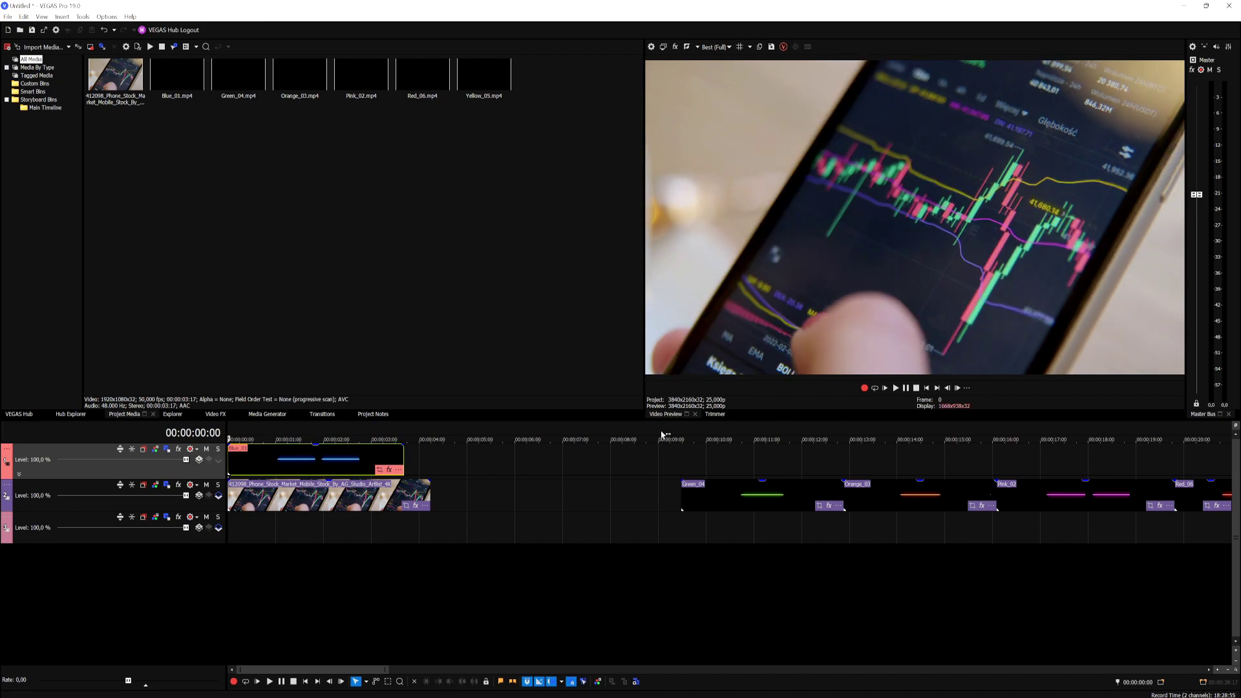
{"action": "scroll", "coordinate": [395, 455], "scroll_direction": "up", "scroll_amount": 2}
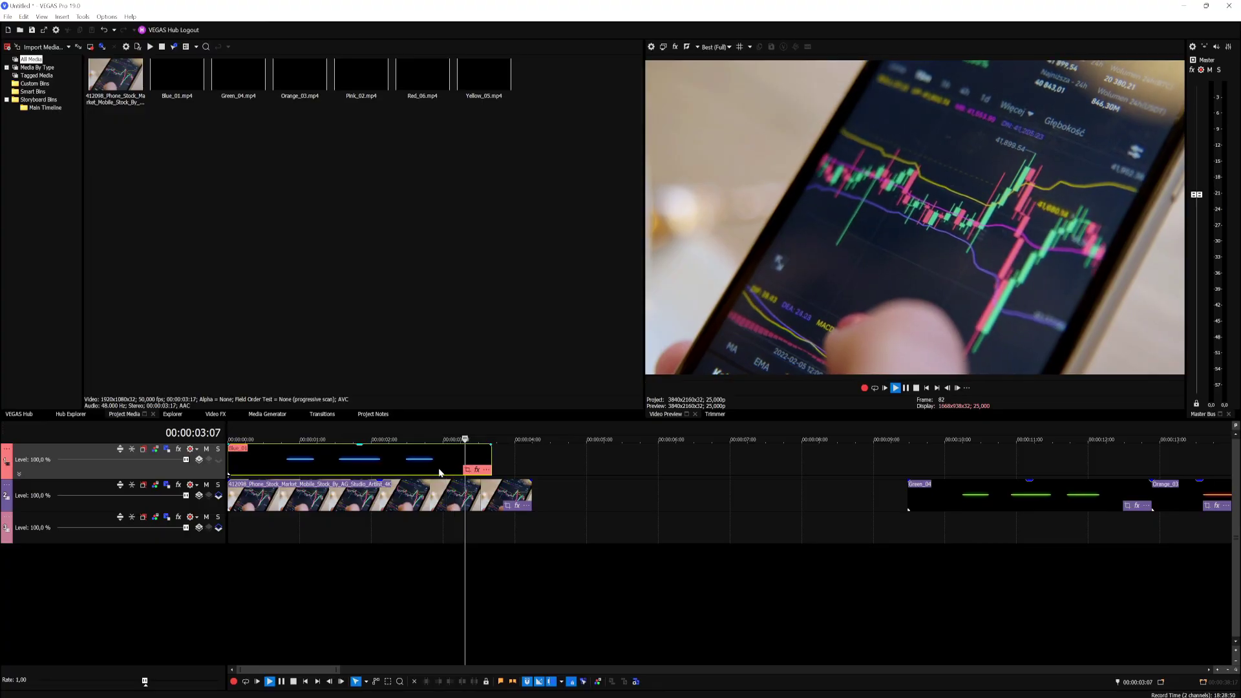
{"action": "key", "text": "space"}
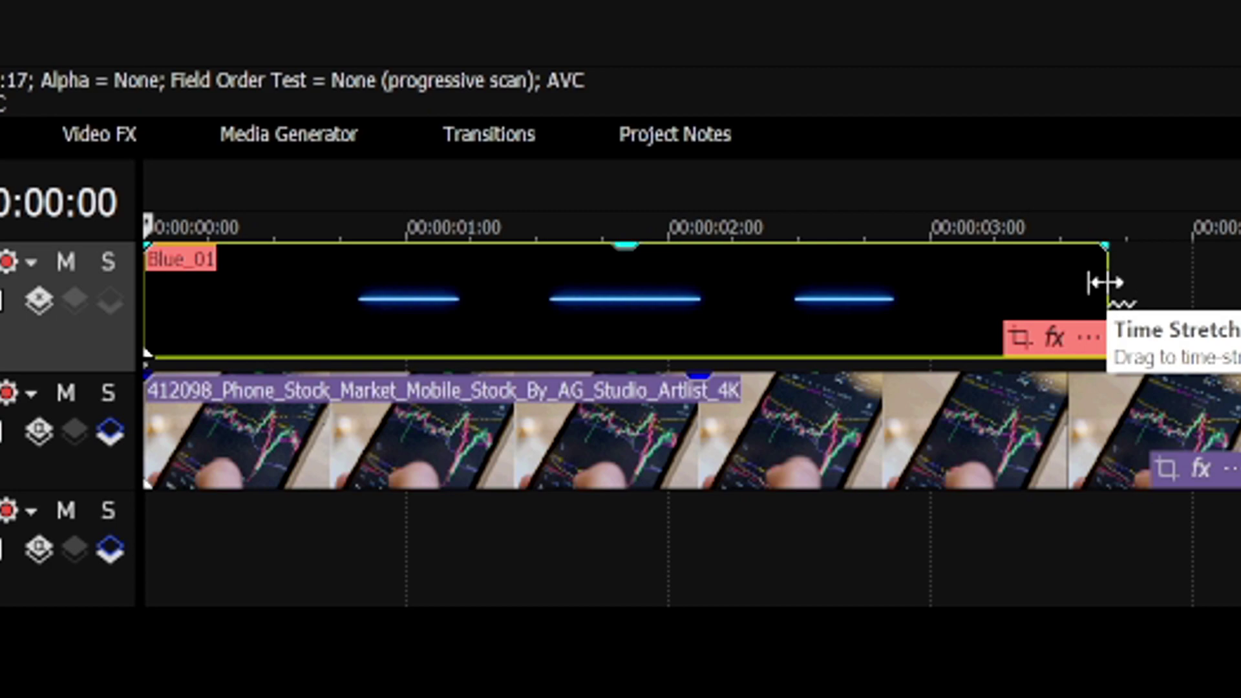
- Time-stretch Blue_01 shorter so the line plays in under a second, then replay and step back to frame 2
{"action": "left_click_drag", "start_coordinate": [1104, 280], "coordinate": [553, 270]}
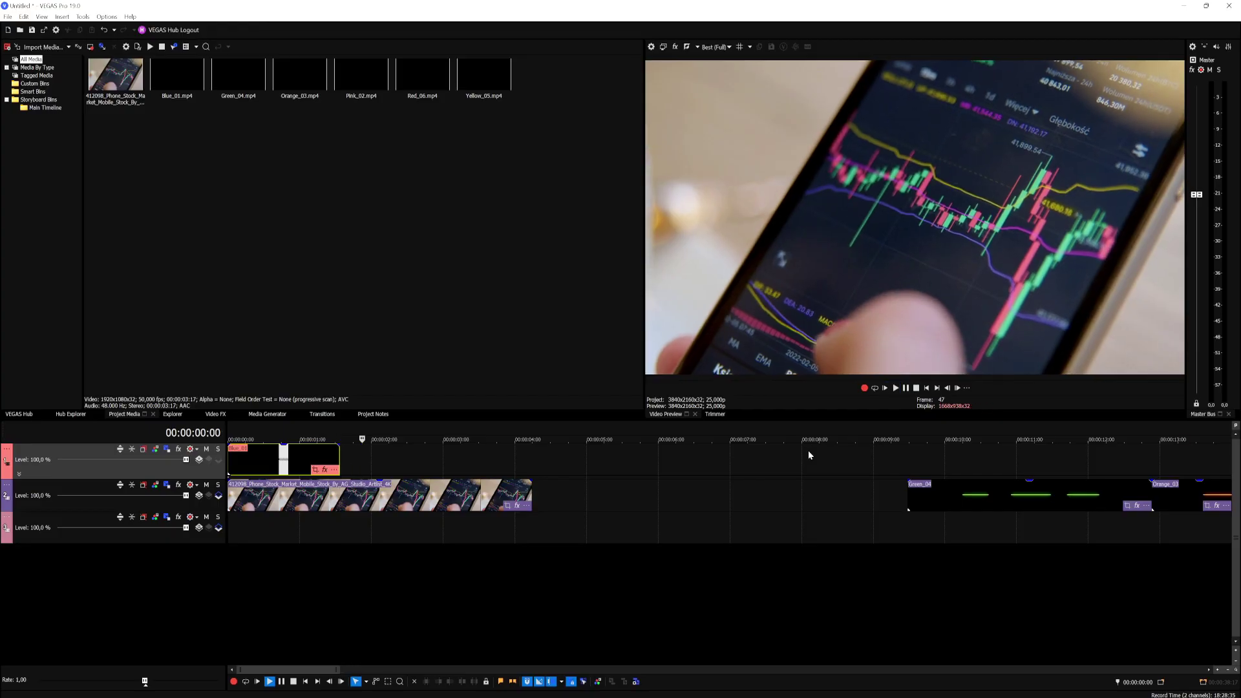
{"action": "key", "text": "space"}
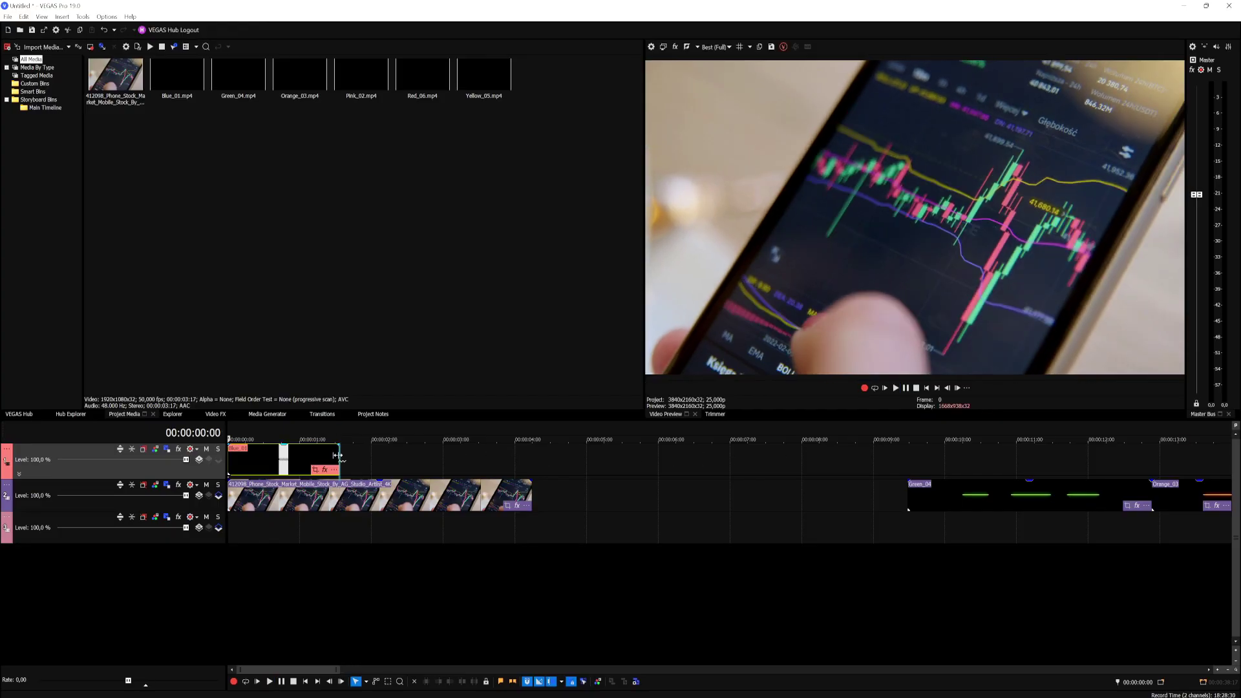
{"action": "left_click_drag", "start_coordinate": [340, 455], "coordinate": [317, 456]}
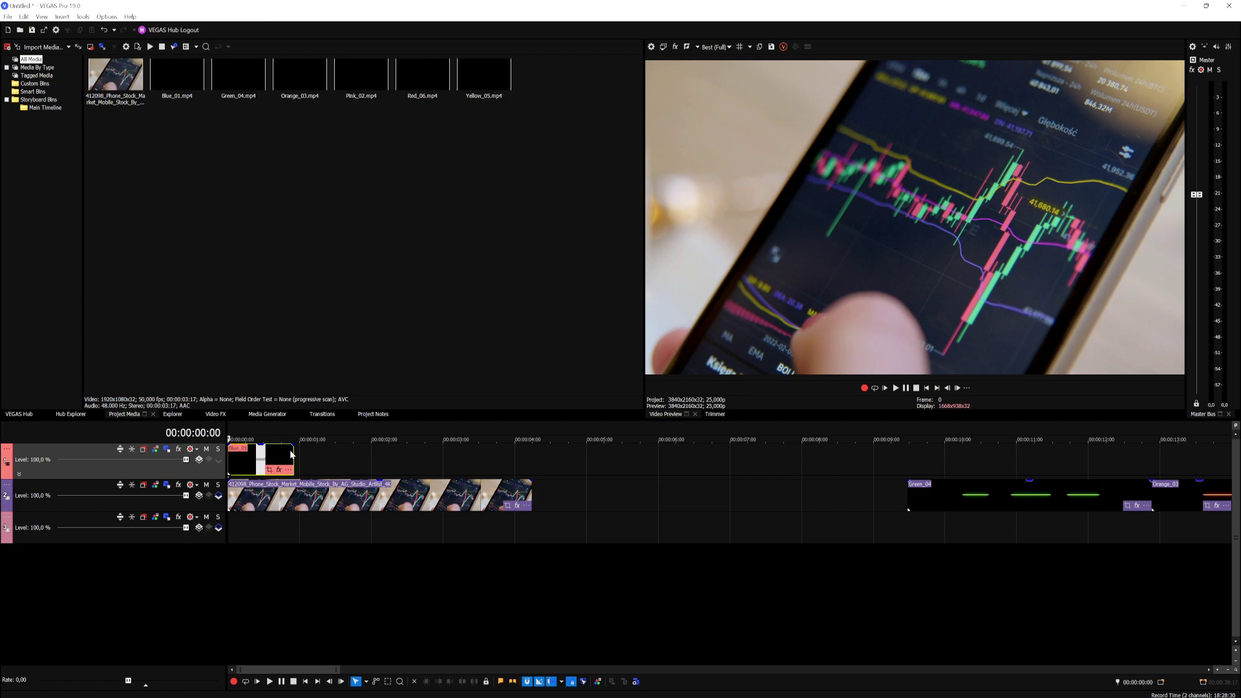
{"action": "scroll", "coordinate": [250, 459], "scroll_direction": "up", "scroll_amount": 3}
{"action": "left_click_drag", "start_coordinate": [229, 455], "coordinate": [230, 456]}
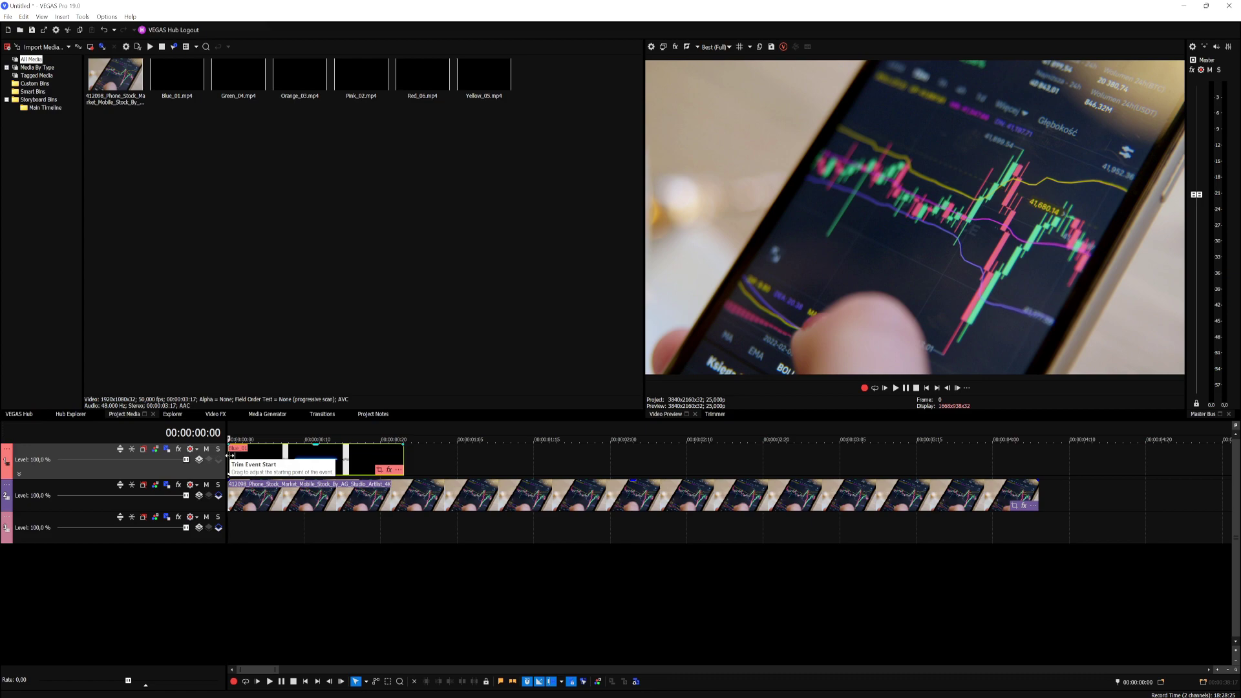
{"action": "key", "text": "space"}
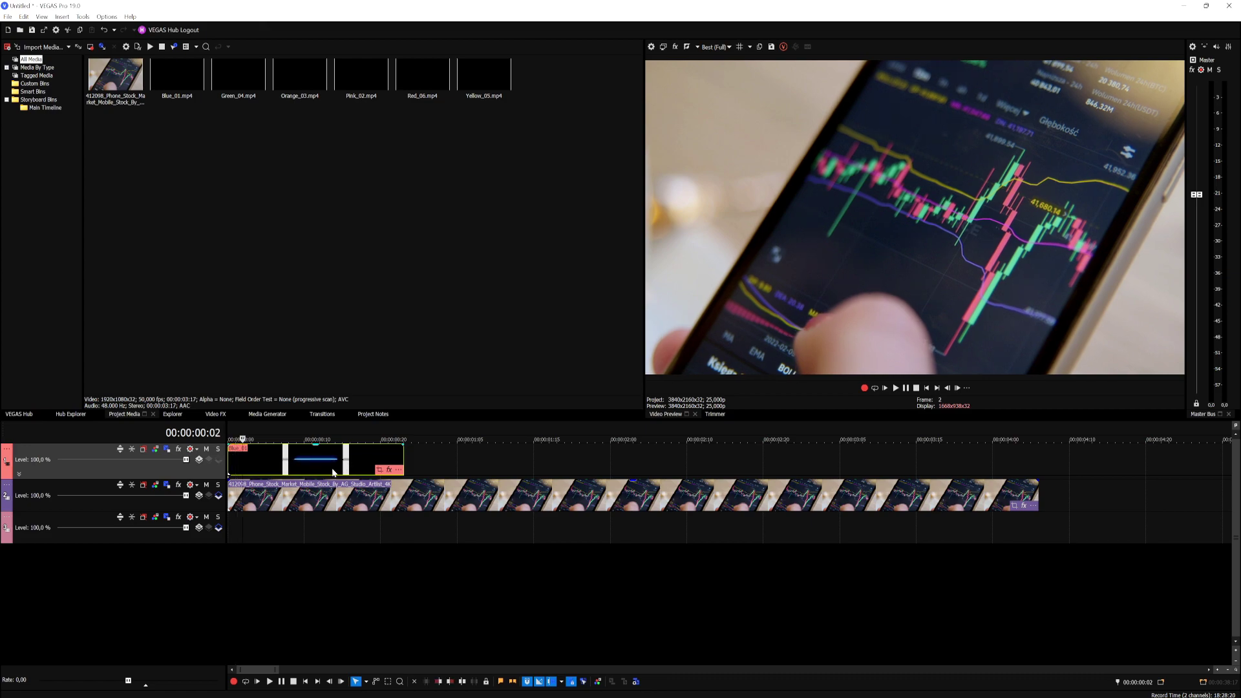
{"action": "key", "text": "Left"}
{"action": "key", "text": "Left"}
{"action": "key", "text": "Left"}
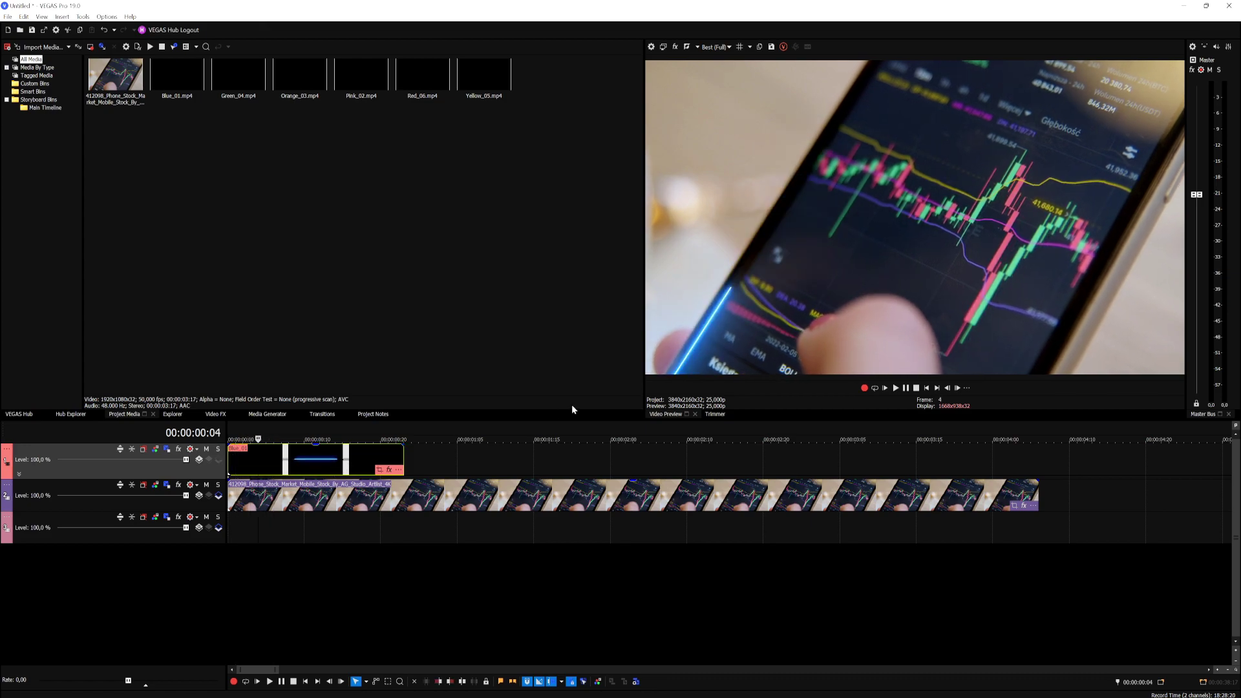
{"action": "key", "text": "Left"}
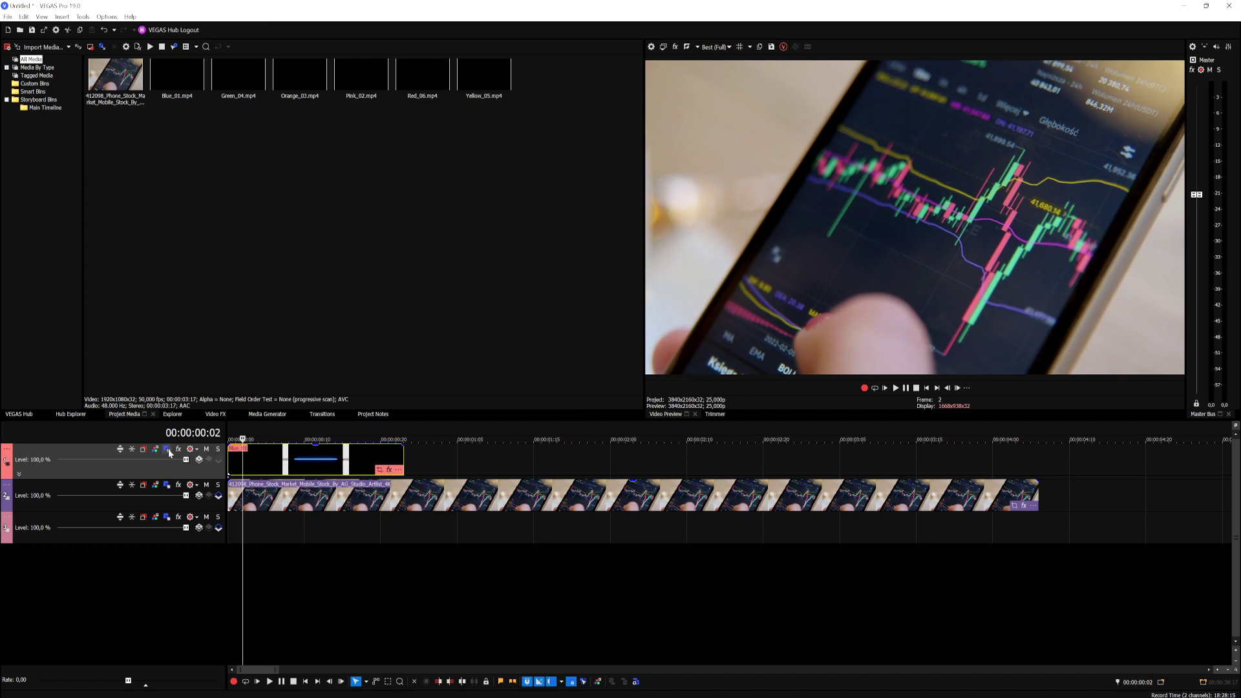
- In track 1's Track Motion with Sync Cursor on, move the line onto the phone edge at frame 3
{"action": "left_click", "coordinate": [167, 449]}
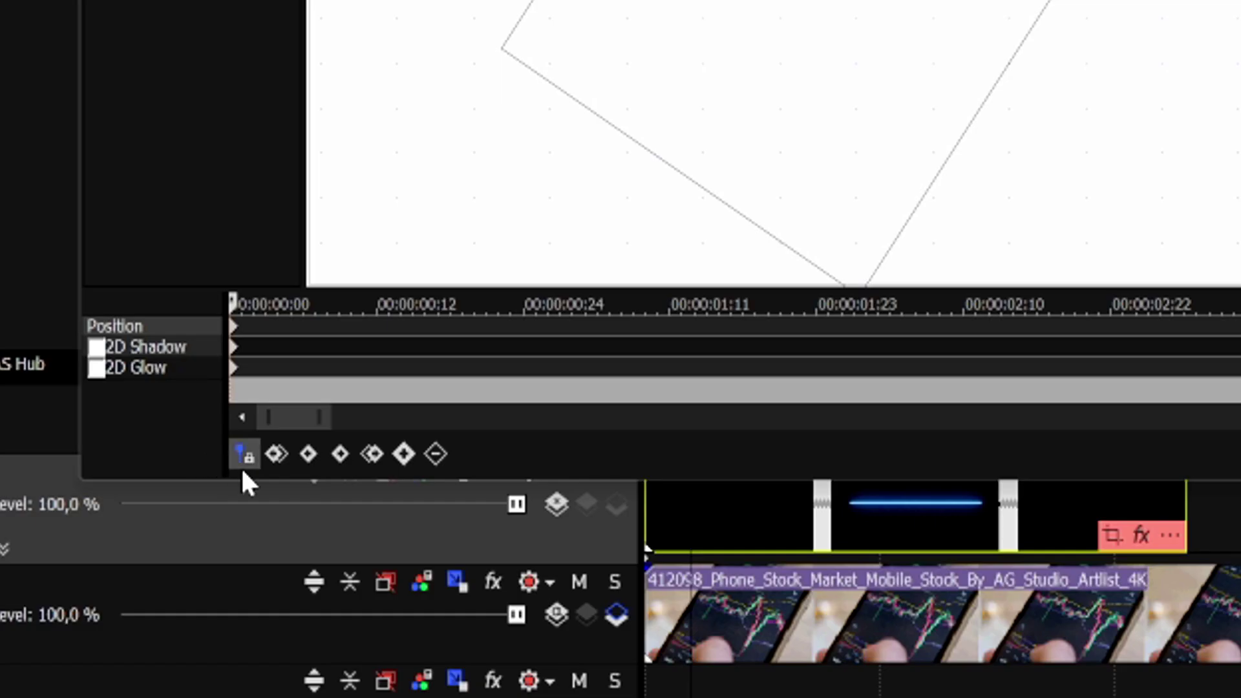
{"action": "left_click", "coordinate": [249, 456]}
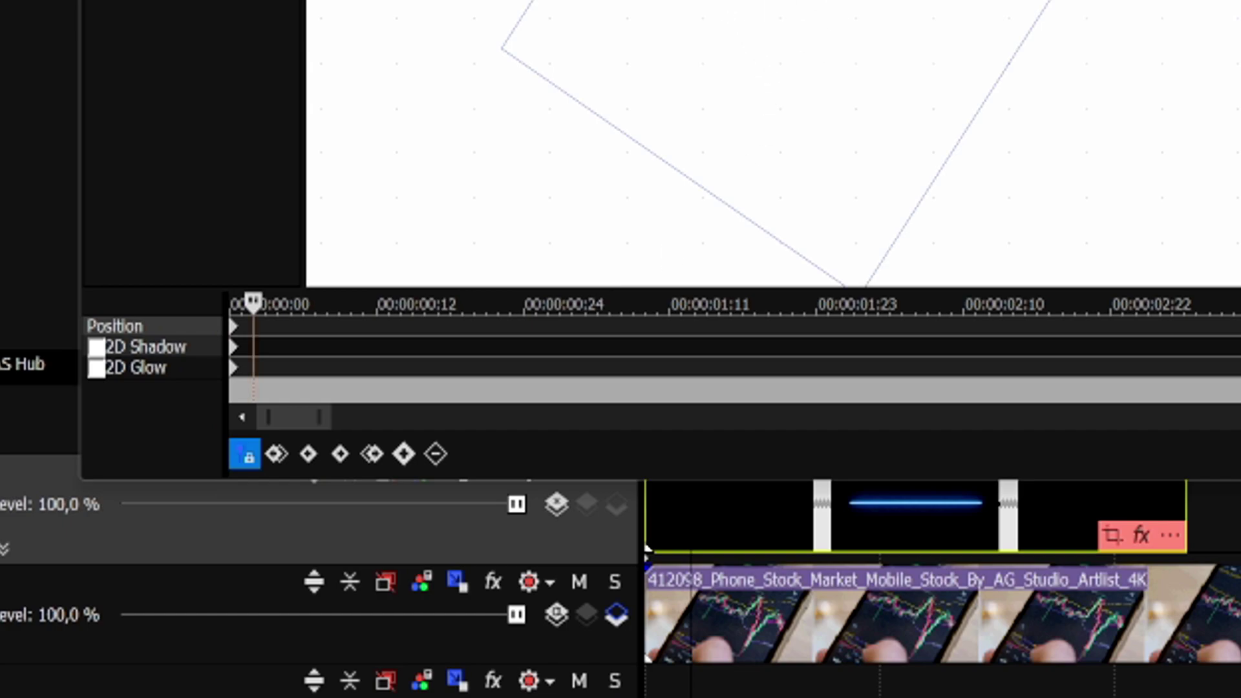
{"action": "scroll", "coordinate": [182, 428], "scroll_direction": "up", "scroll_amount": 5}
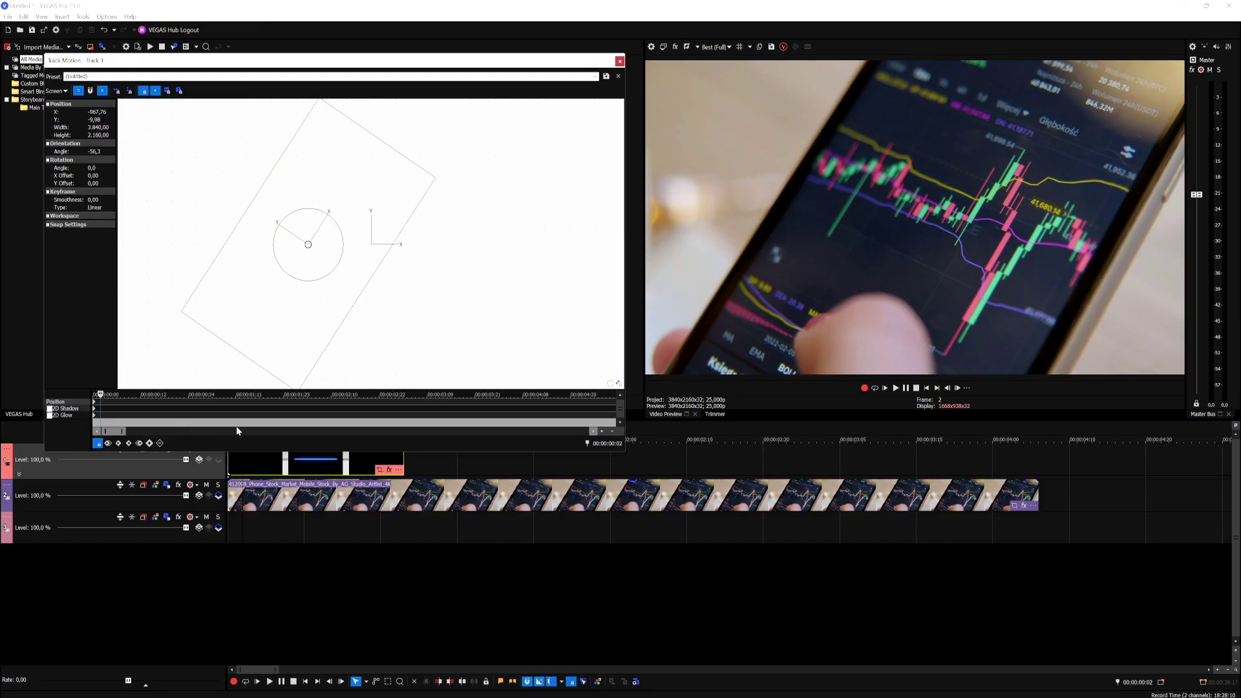
{"action": "key", "text": "Right"}
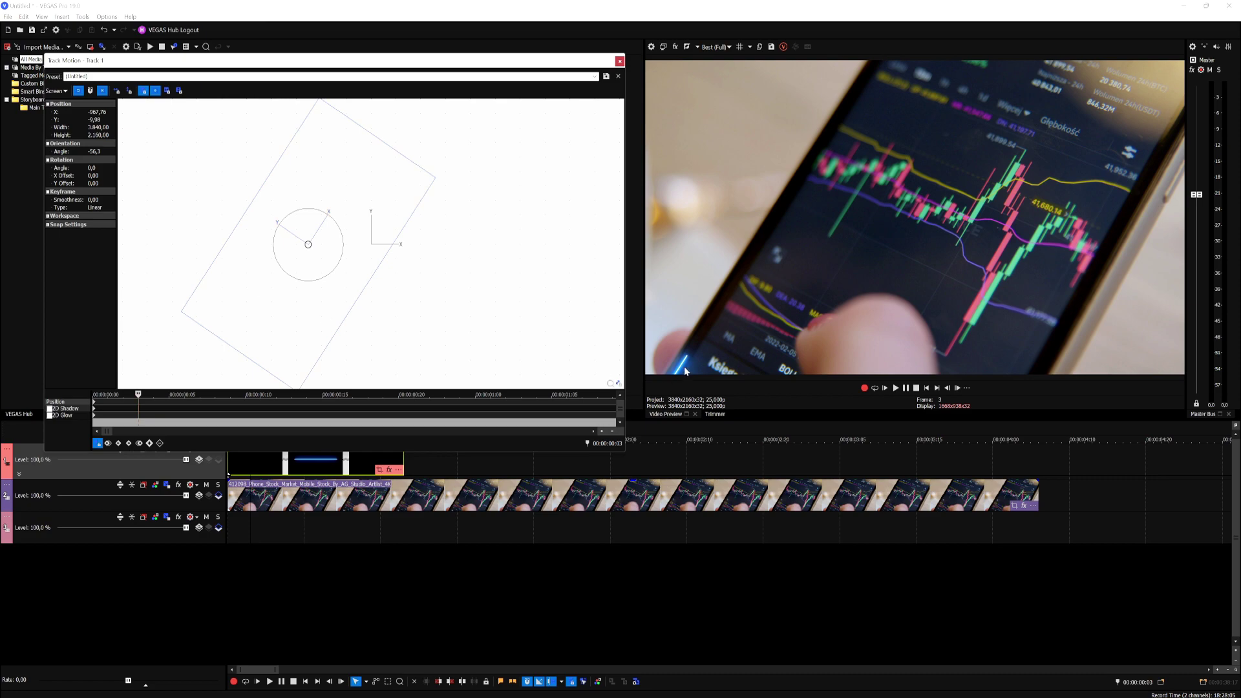
{"action": "left_click_drag", "start_coordinate": [324, 314], "coordinate": [321, 312]}
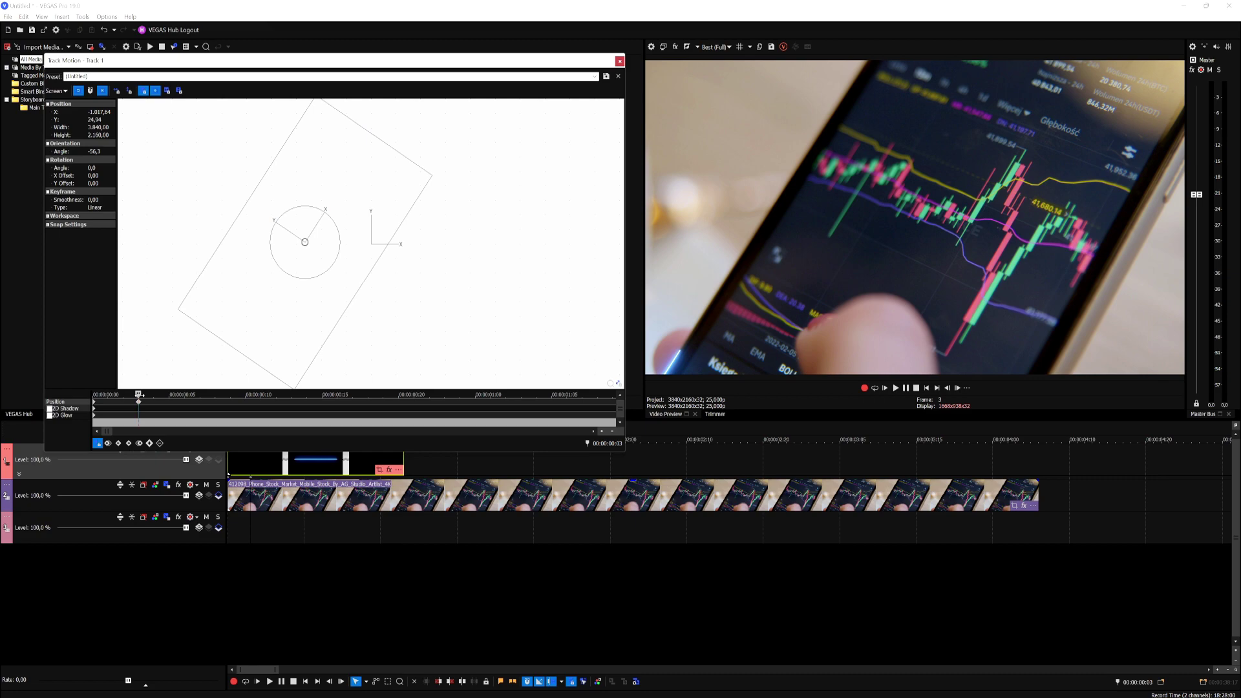
- Nudge the line onto the phone edge at frame 9 and add a position keyframe at frame 10
{"action": "left_click", "coordinate": [153, 403]}
{"action": "key", "text": "Right"}
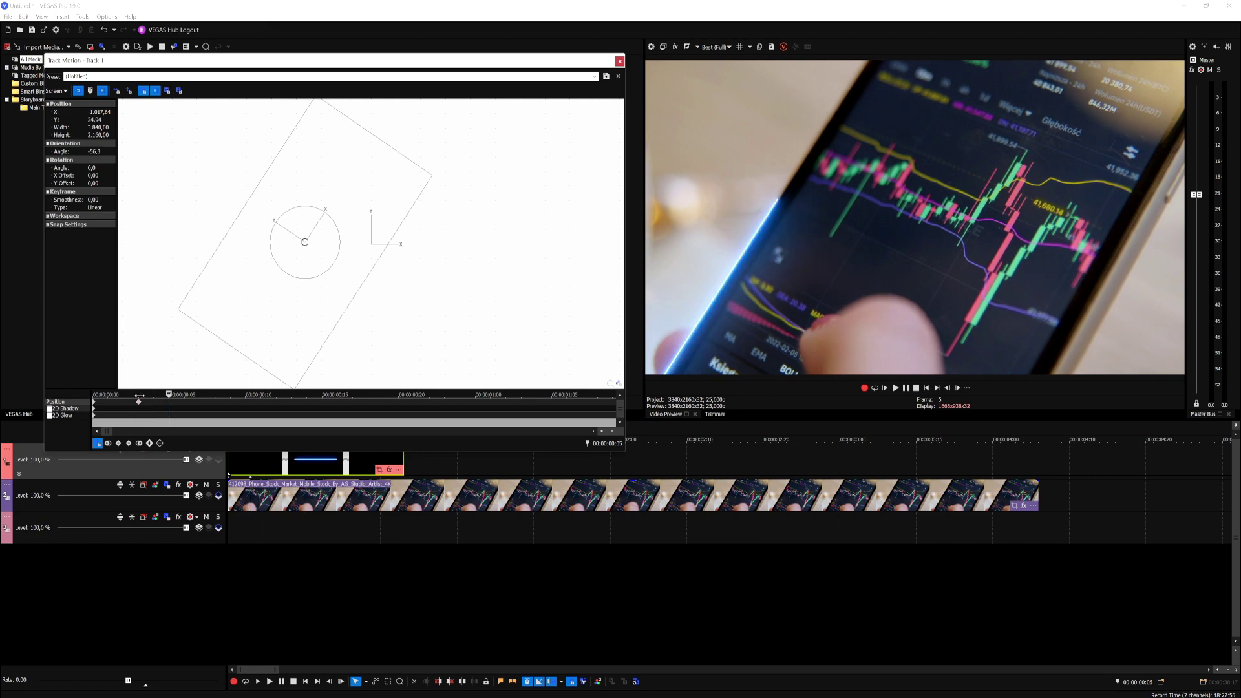
{"action": "key", "text": "Right"}
{"action": "key", "text": "Right"}
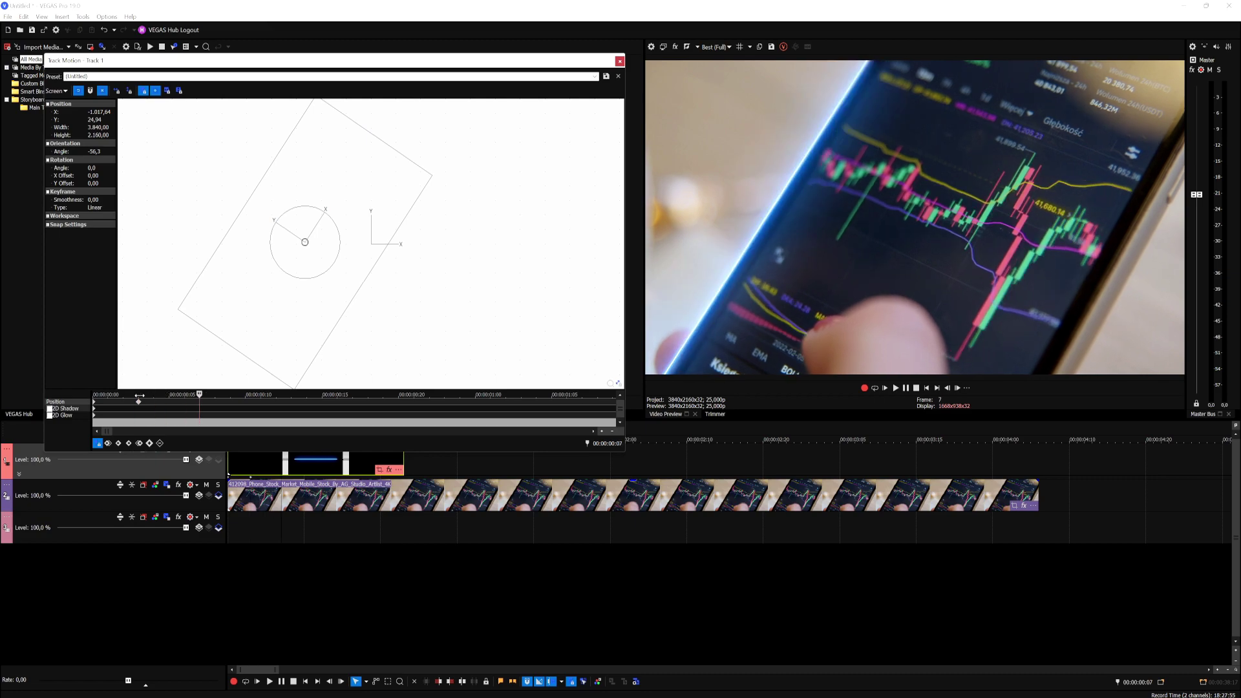
{"action": "key", "text": "Right"}
{"action": "key", "text": "Right"}
{"action": "key", "text": "Right"}
{"action": "key", "text": "Right"}
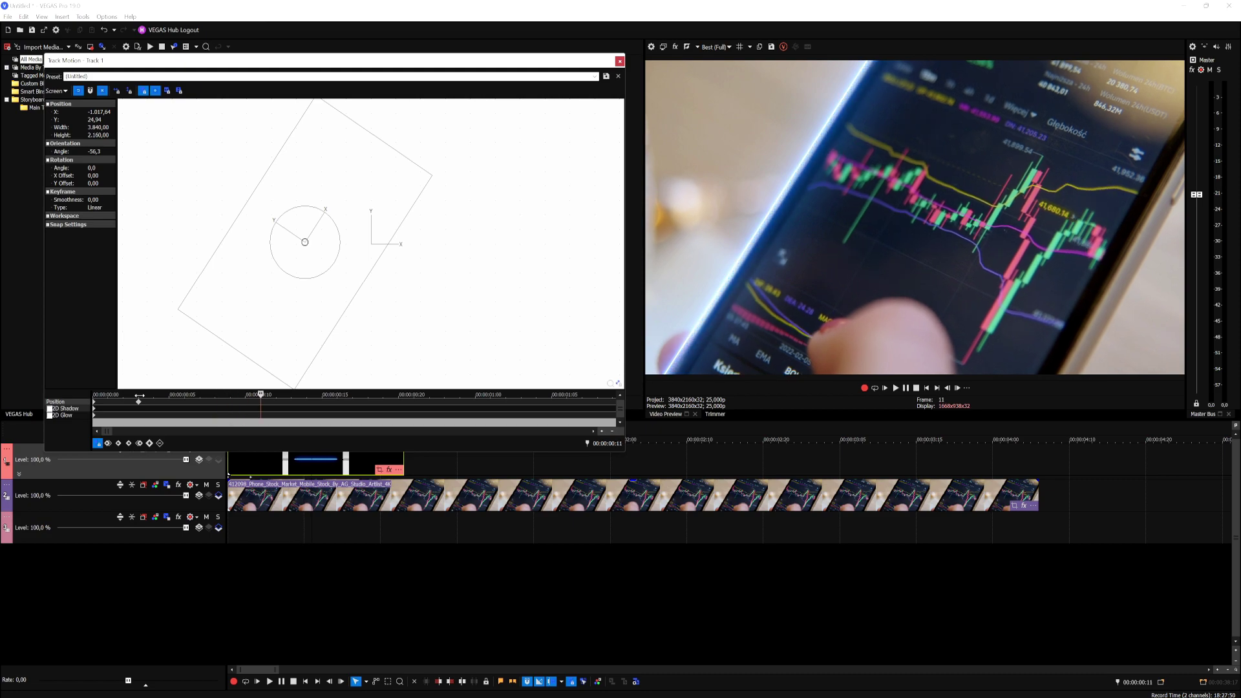
{"action": "key", "text": "Right"}
{"action": "key", "text": "Right"}
{"action": "key", "text": "Left"}
{"action": "key", "text": "Left"}
{"action": "key", "text": "Left"}
{"action": "key", "text": "Left"}
{"action": "key", "text": "Left"}
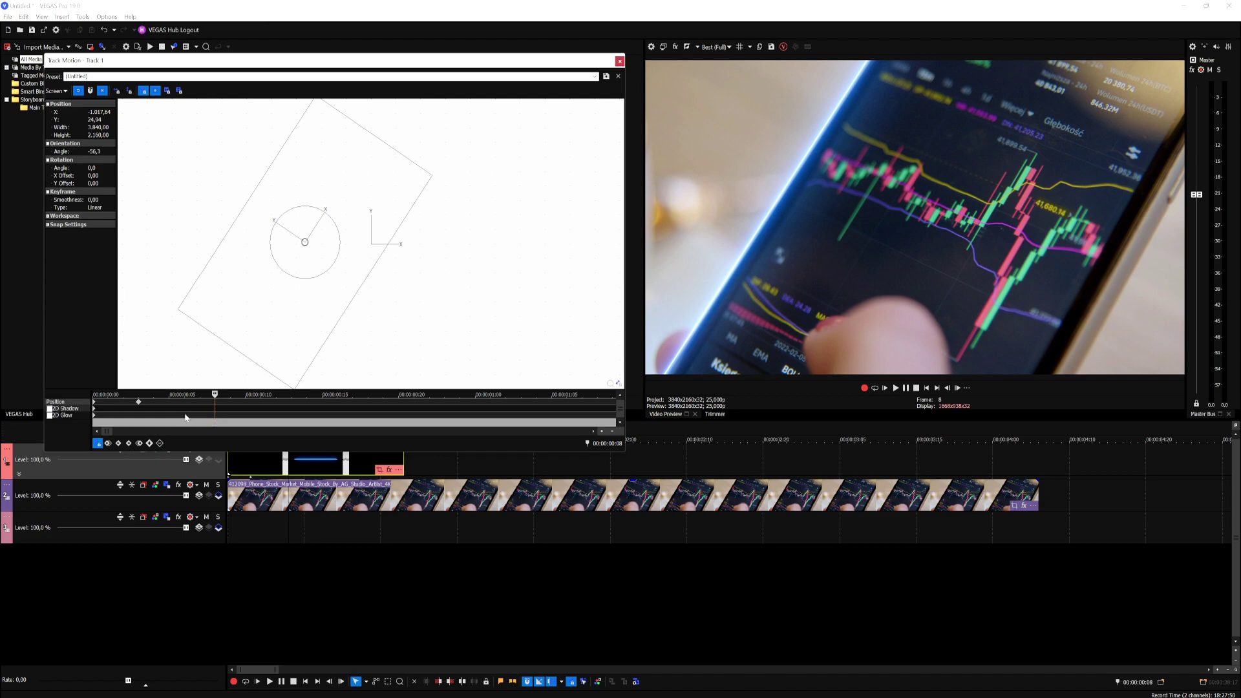
{"action": "key", "text": "Right"}
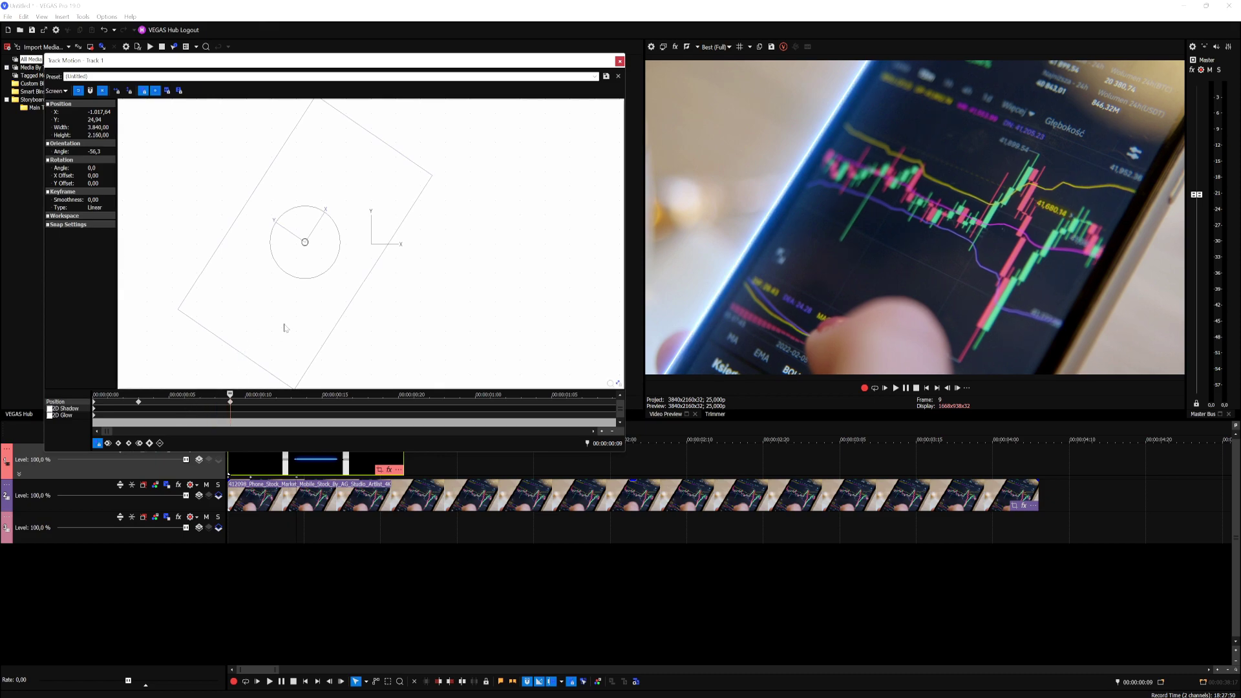
{"action": "left_click_drag", "start_coordinate": [284, 328], "coordinate": [285, 328]}
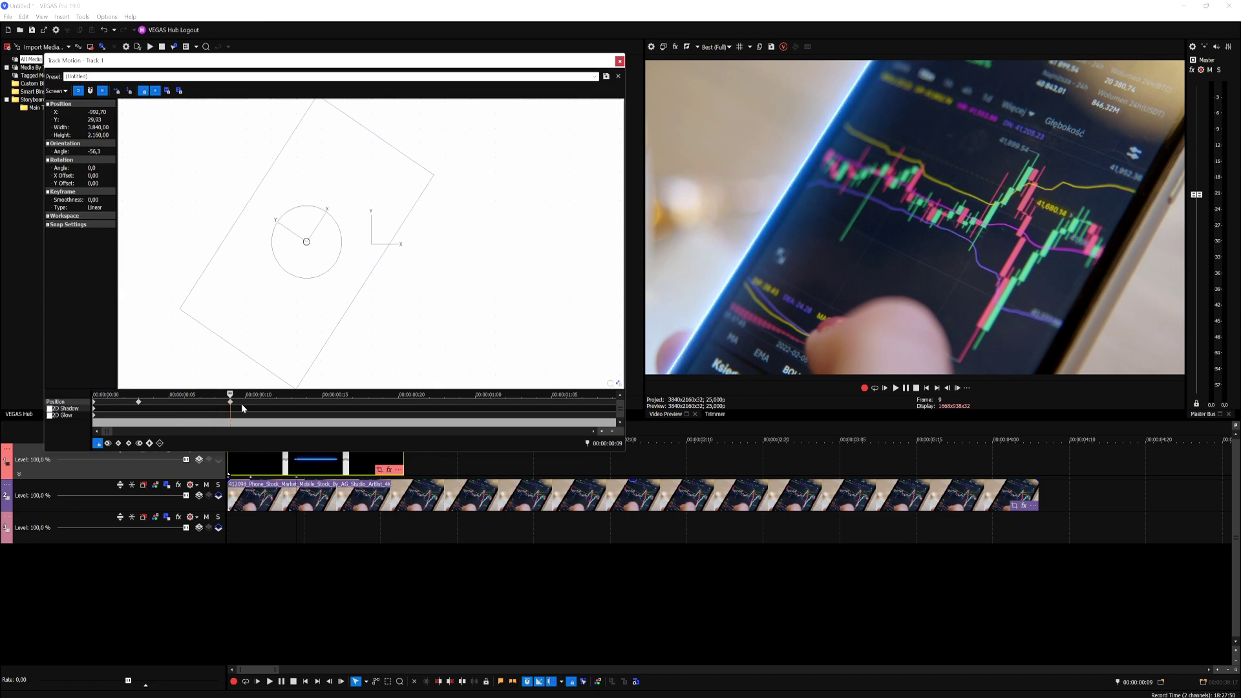
{"action": "key", "text": "Right"}
{"action": "left_click", "coordinate": [319, 324]}
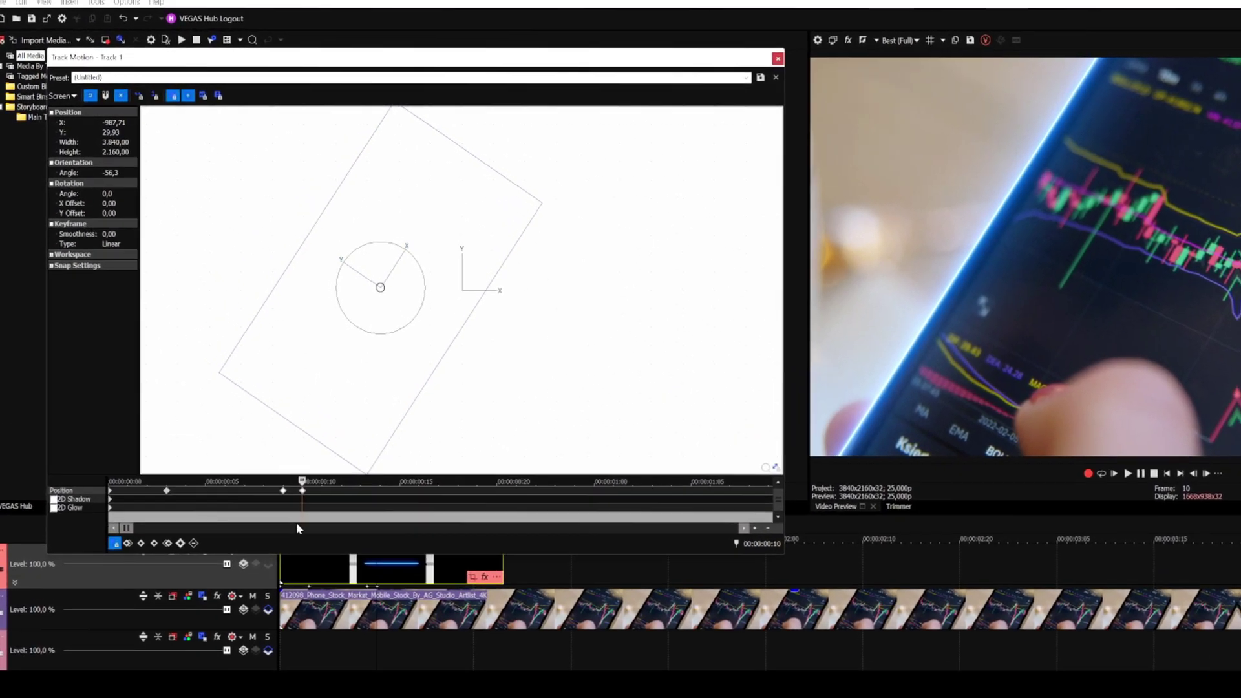
- Keyframe the line's position along the phone edge at frames 11 through 15, then check tracking ahead
{"action": "key", "text": "Right"}
{"action": "left_click", "coordinate": [276, 346]}
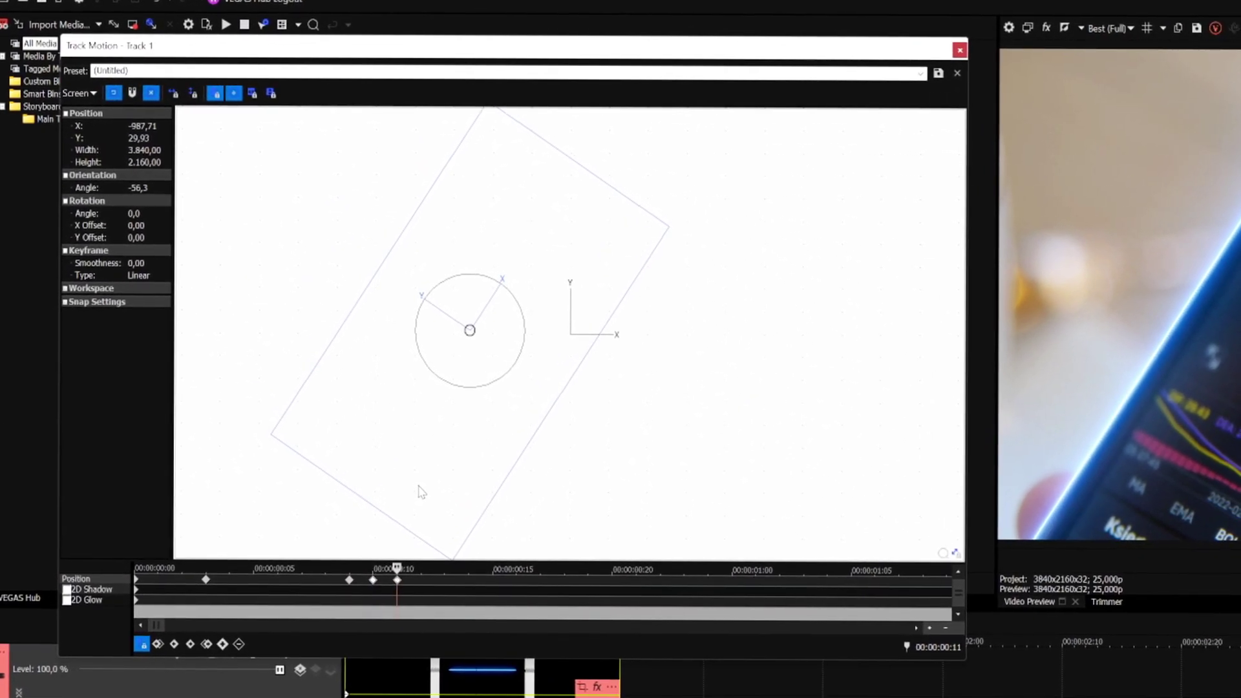
{"action": "key", "text": "Right"}
{"action": "left_click", "coordinate": [463, 504]}
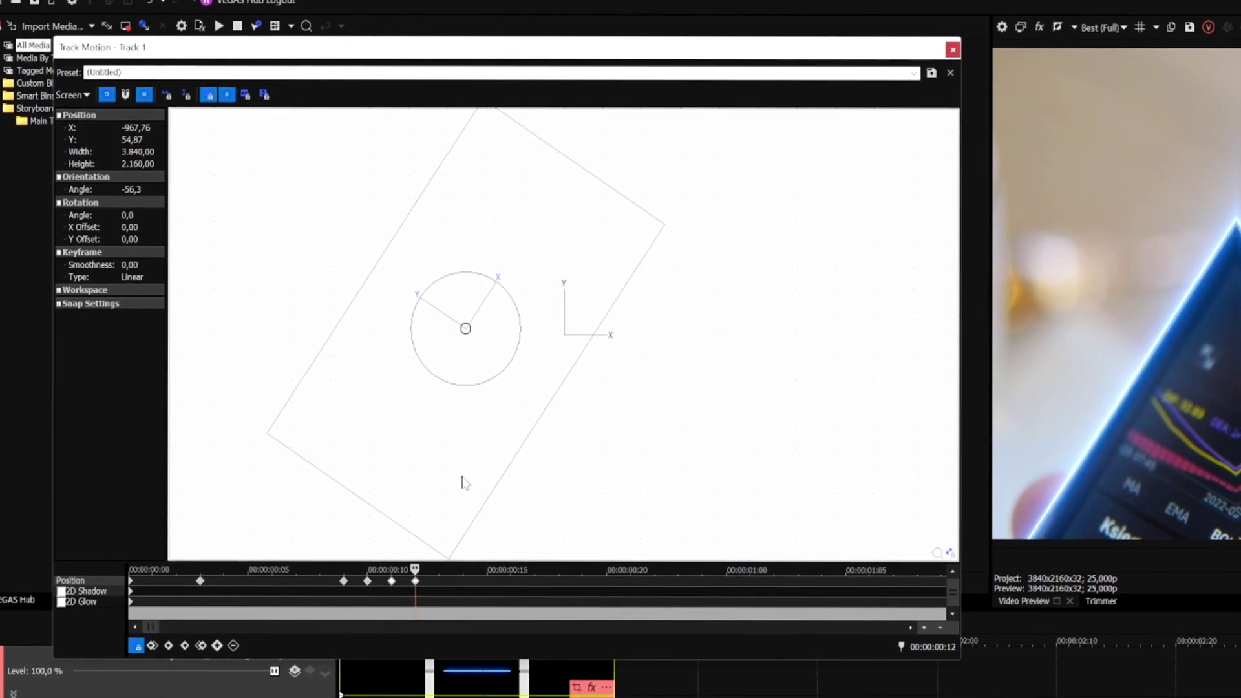
{"action": "key", "text": "Right"}
{"action": "left_click", "coordinate": [475, 484]}
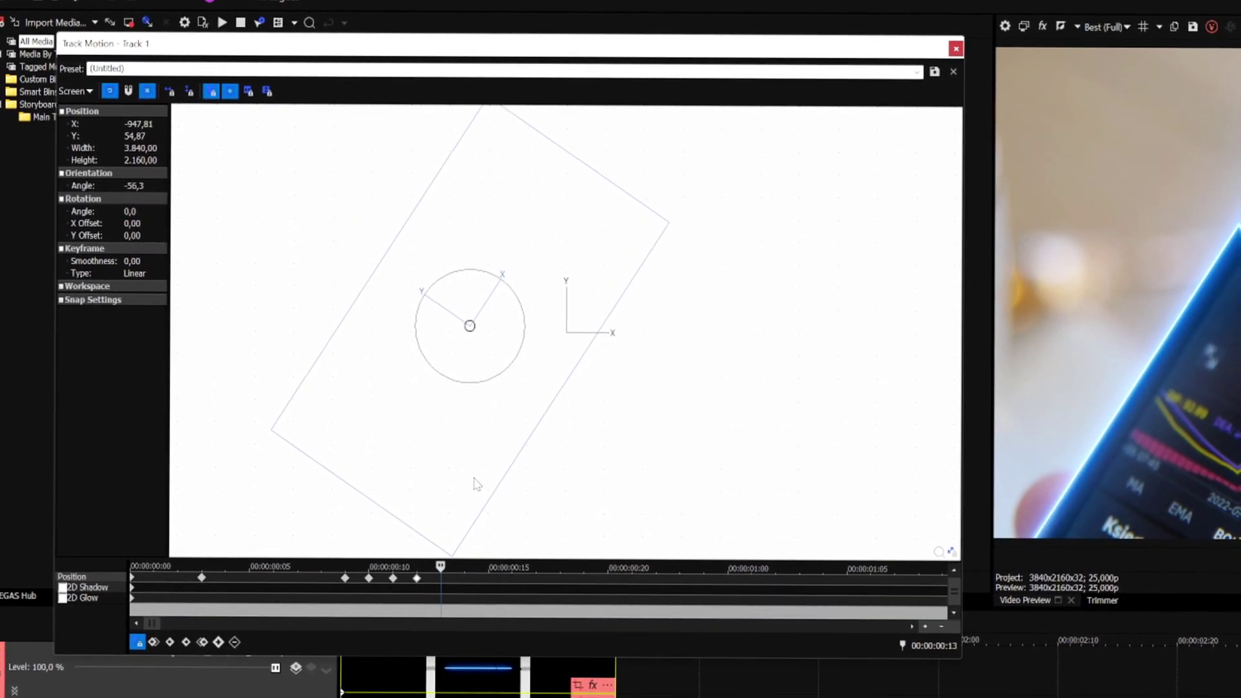
{"action": "key", "text": "Right"}
{"action": "left_click", "coordinate": [517, 456]}
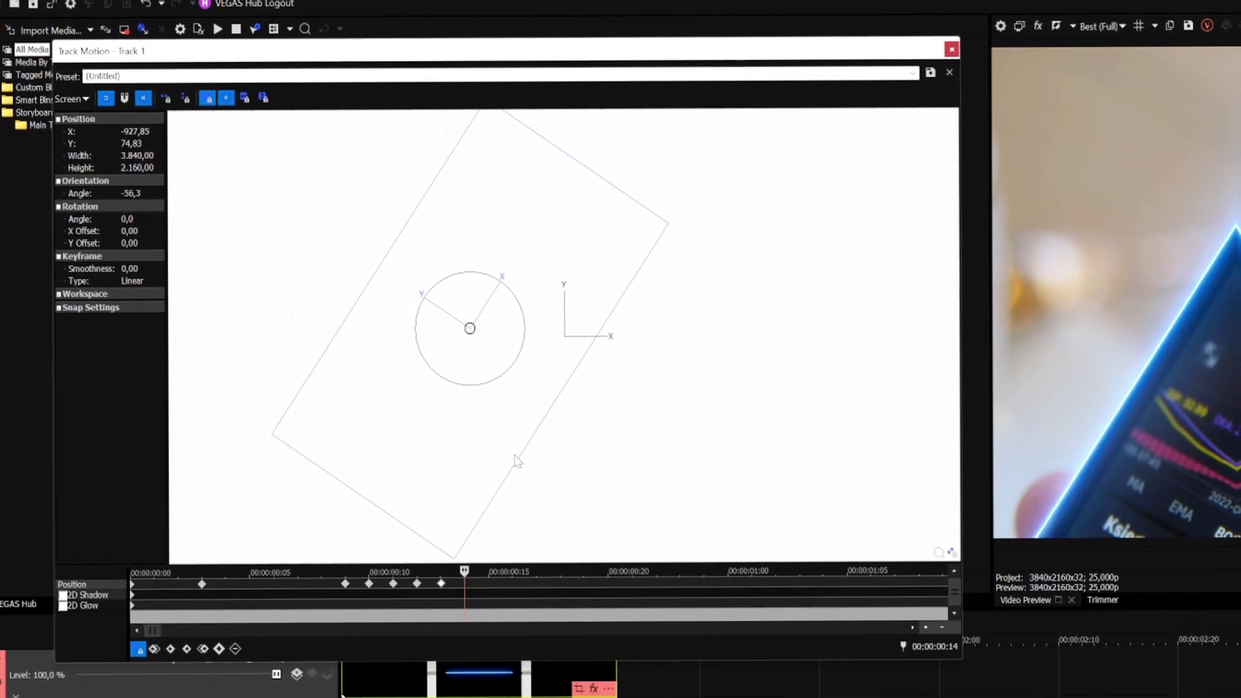
{"action": "key", "text": "Right"}
{"action": "left_click", "coordinate": [478, 541]}
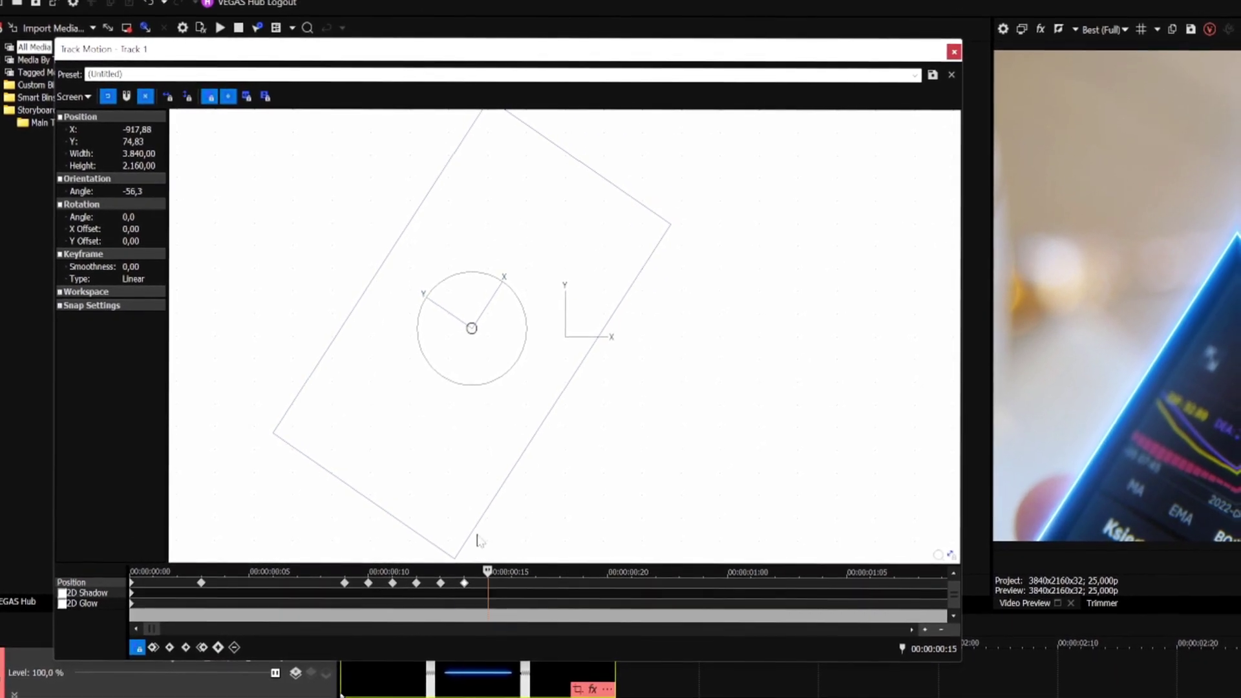
{"action": "key", "text": "Right"}
{"action": "key", "text": "Right"}
{"action": "key", "text": "Right"}
{"action": "key", "text": "Right"}
{"action": "key", "text": "Right"}
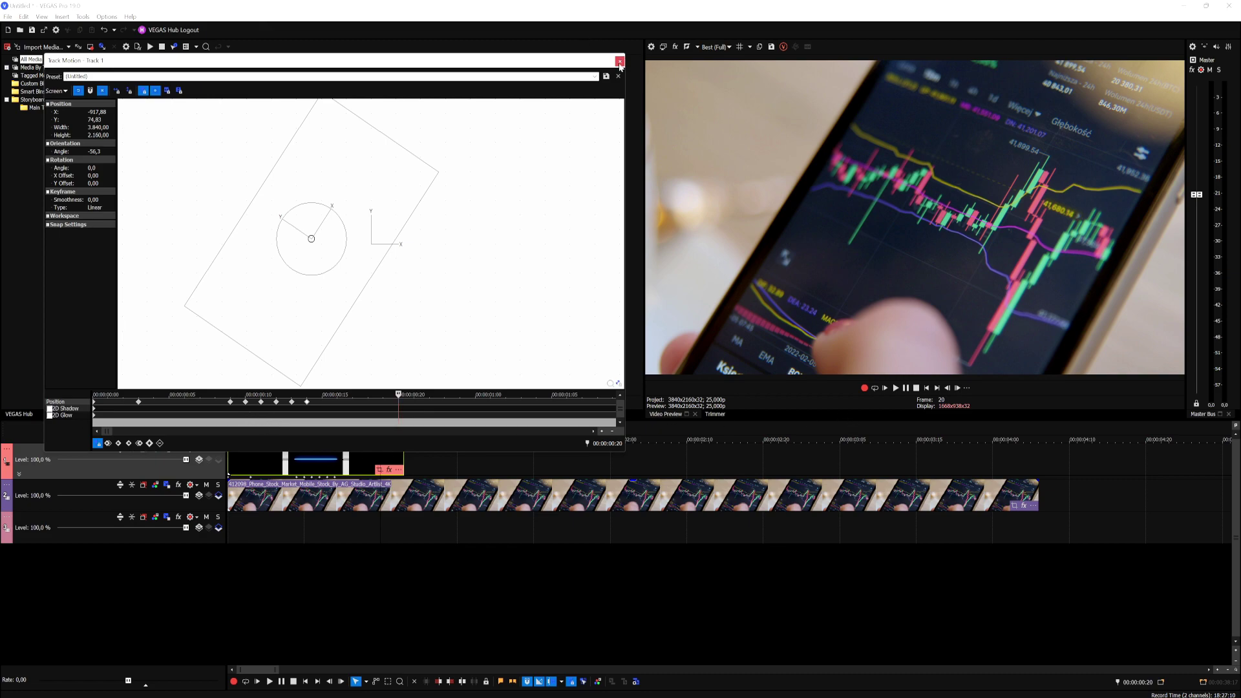
- Close the motion editor, play back the keyframed blue line, and view it full screen with Alt+Shift+4
{"action": "left_click", "coordinate": [619, 63]}
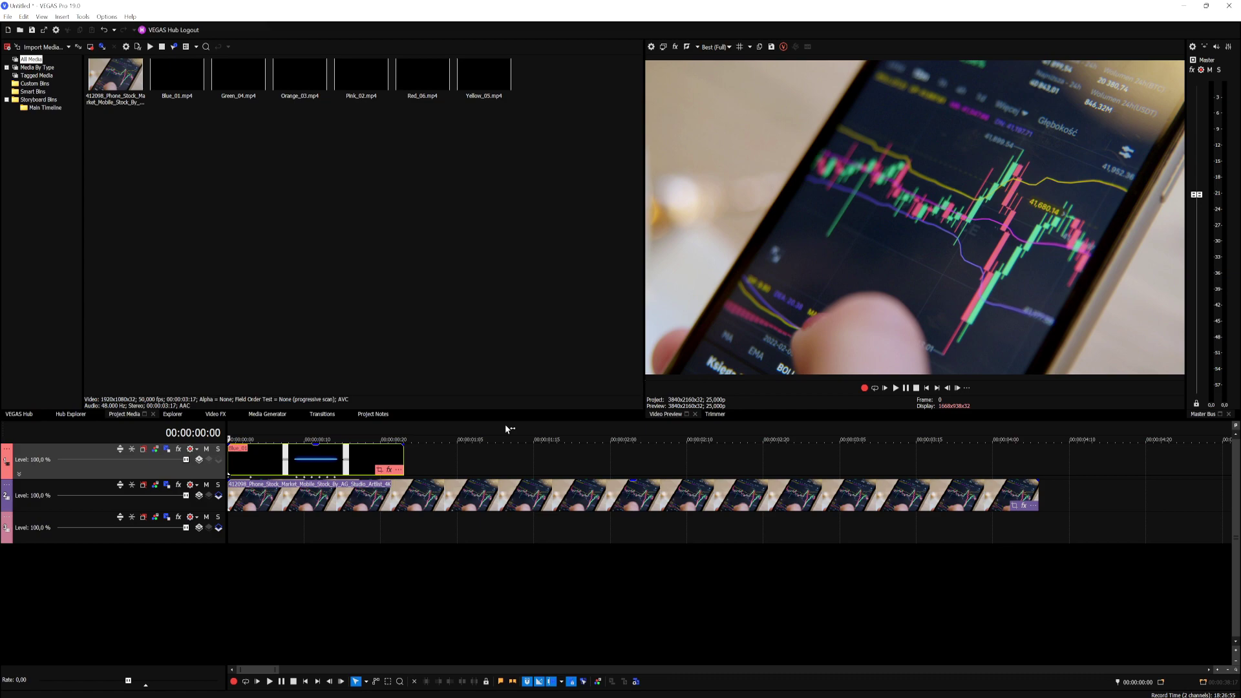
{"action": "key", "text": "space"}
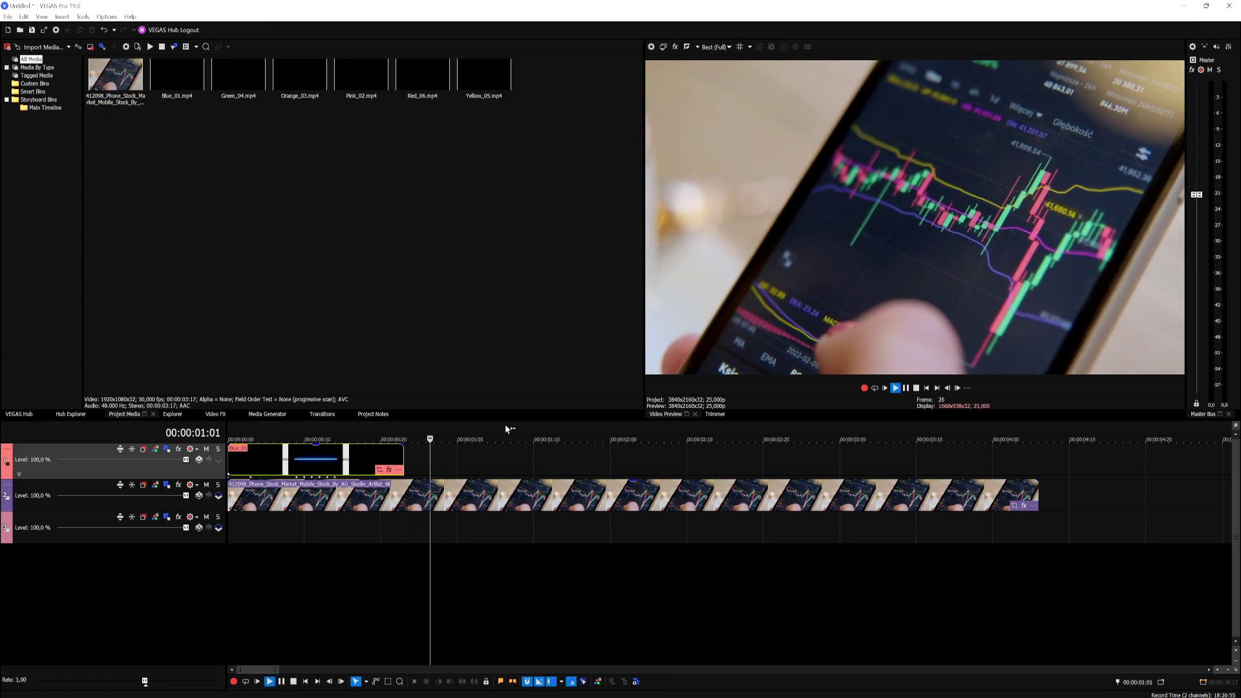
{"action": "key", "text": "space"}
{"action": "key", "text": "space"}
{"action": "key", "text": "space"}
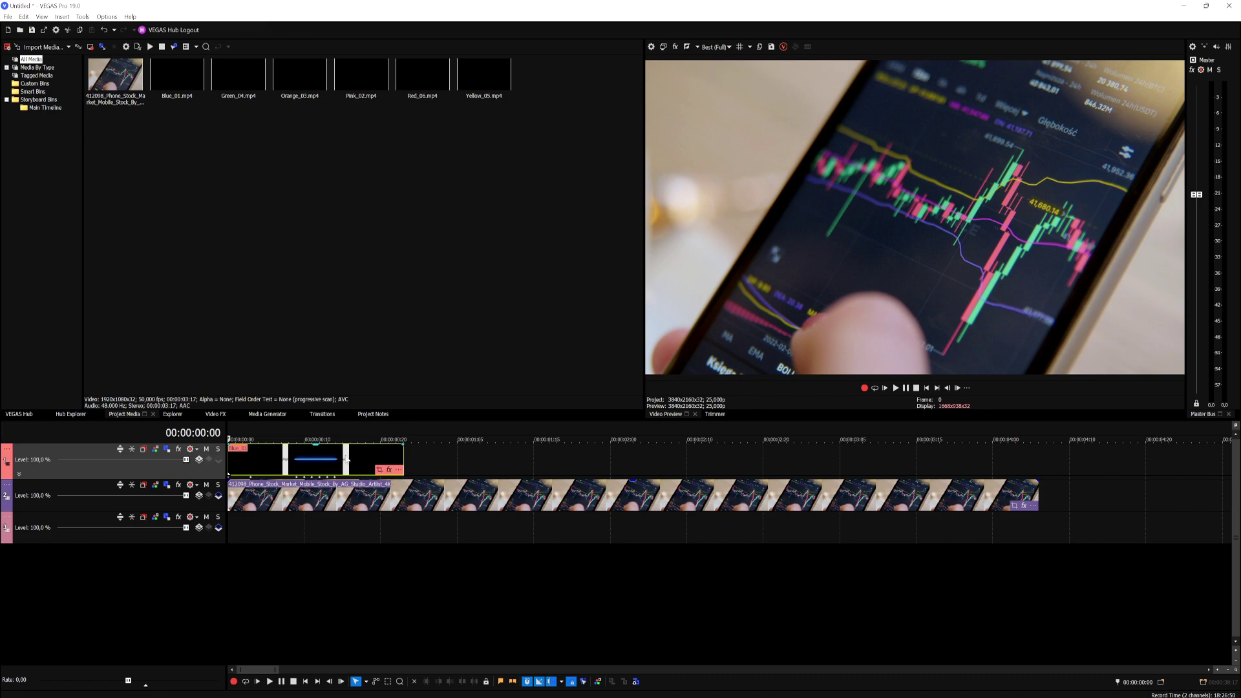
{"action": "key", "text": "space"}
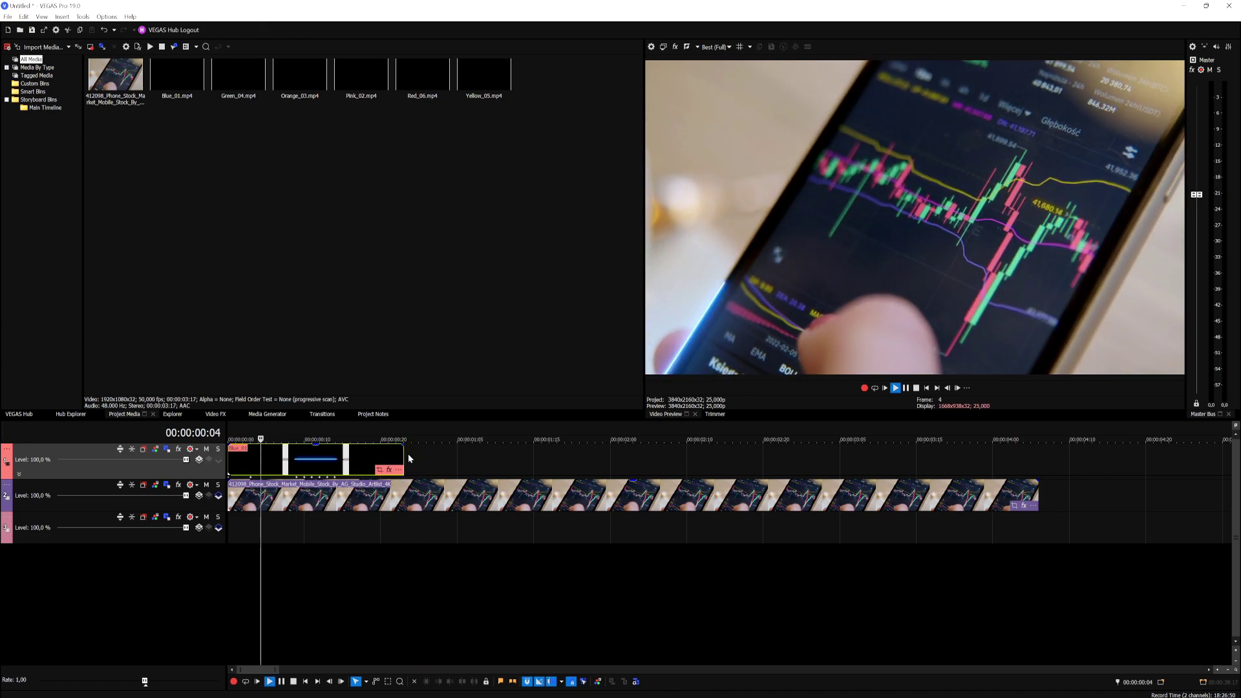
{"action": "key", "text": "Return"}
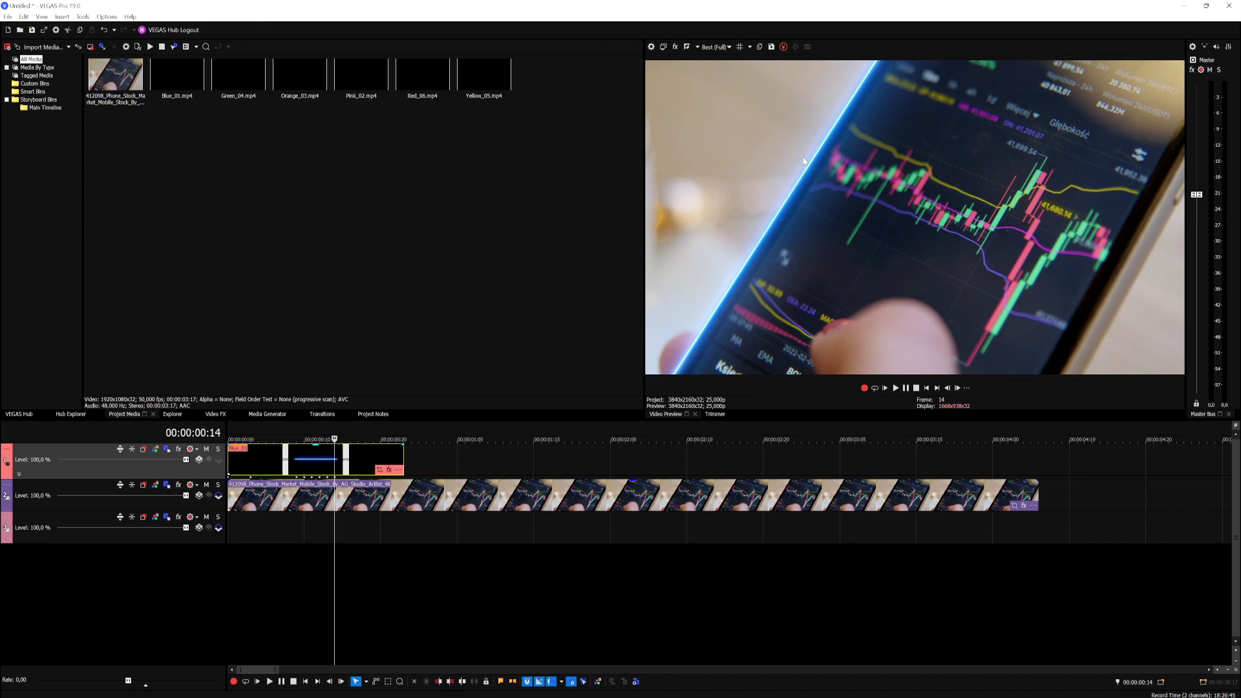
{"action": "key", "text": "alt+shift+4"}
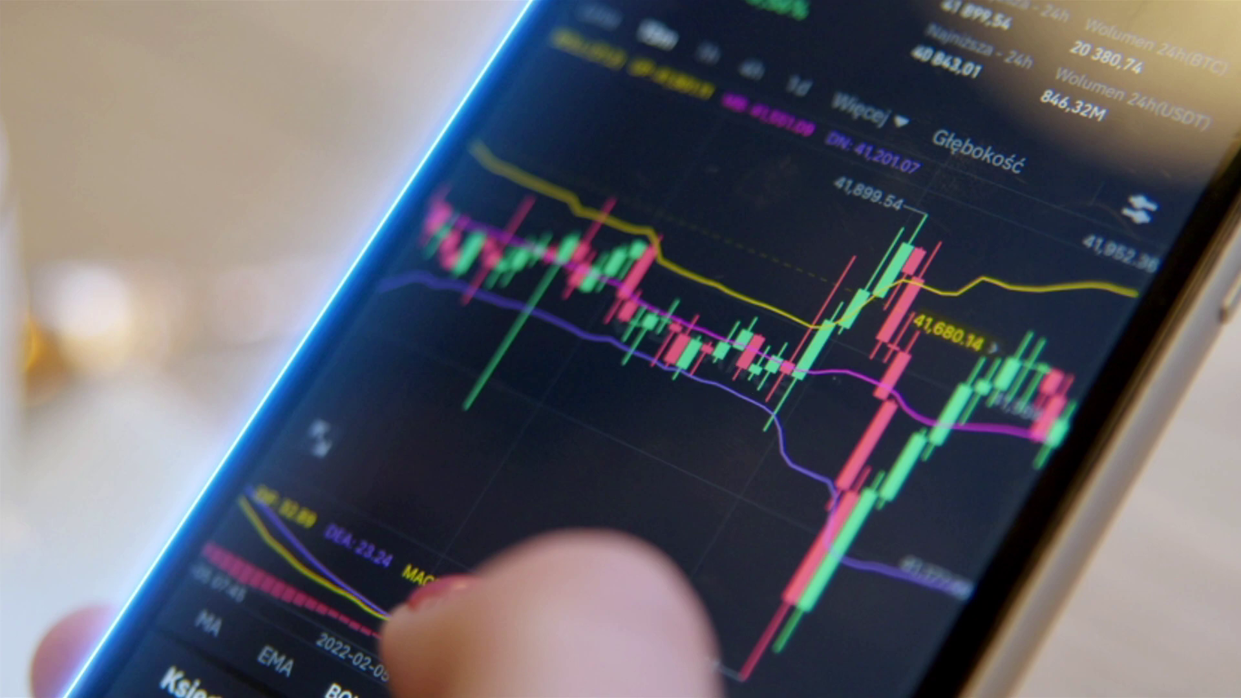
- Apply Color Corrector (Secondary) to Blue_01 and rotate its hue to about 323 so the line turns green
{"action": "key", "text": "Escape"}
{"action": "left_click", "coordinate": [216, 414]}
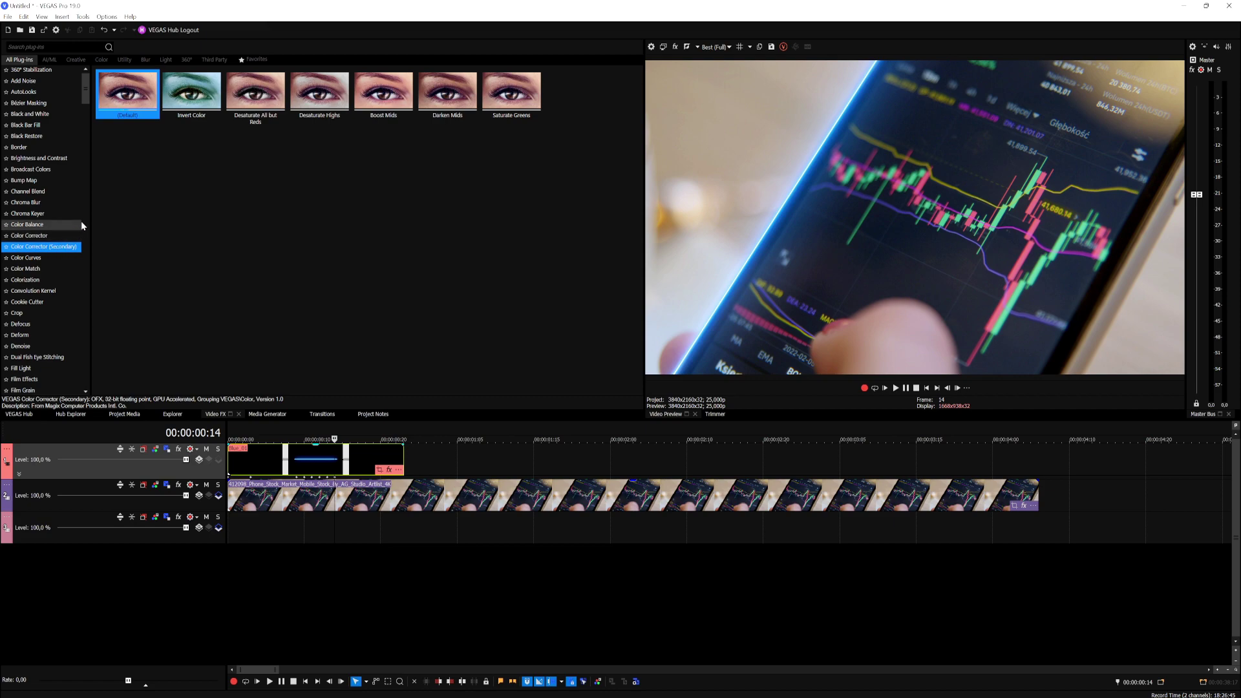
{"action": "left_click_drag", "start_coordinate": [123, 95], "coordinate": [324, 462]}
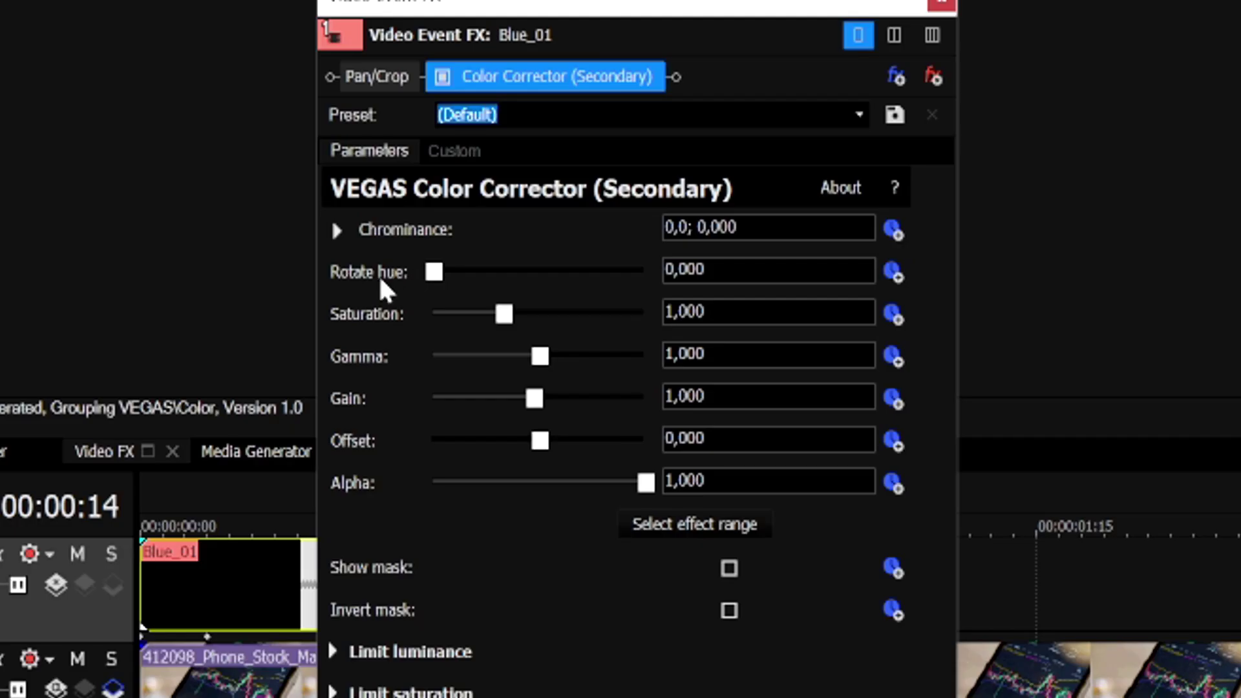
{"action": "left_click_drag", "start_coordinate": [435, 279], "coordinate": [488, 272]}
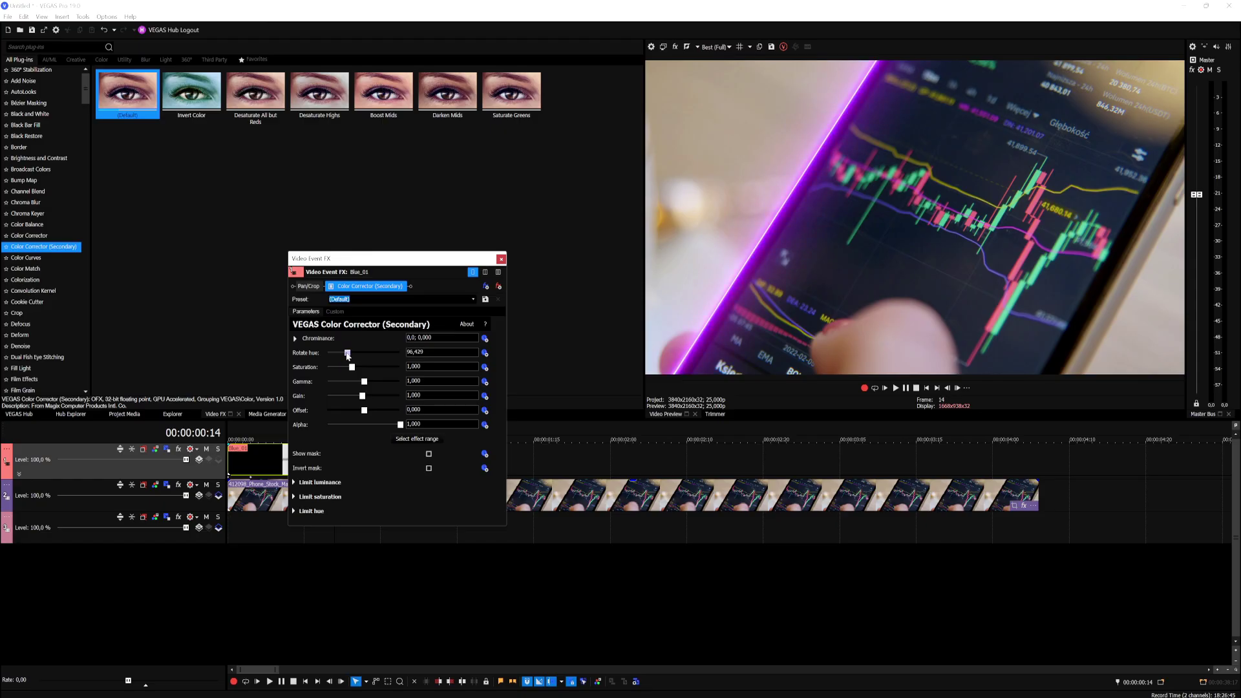
{"action": "left_click_drag", "start_coordinate": [348, 355], "coordinate": [392, 343]}
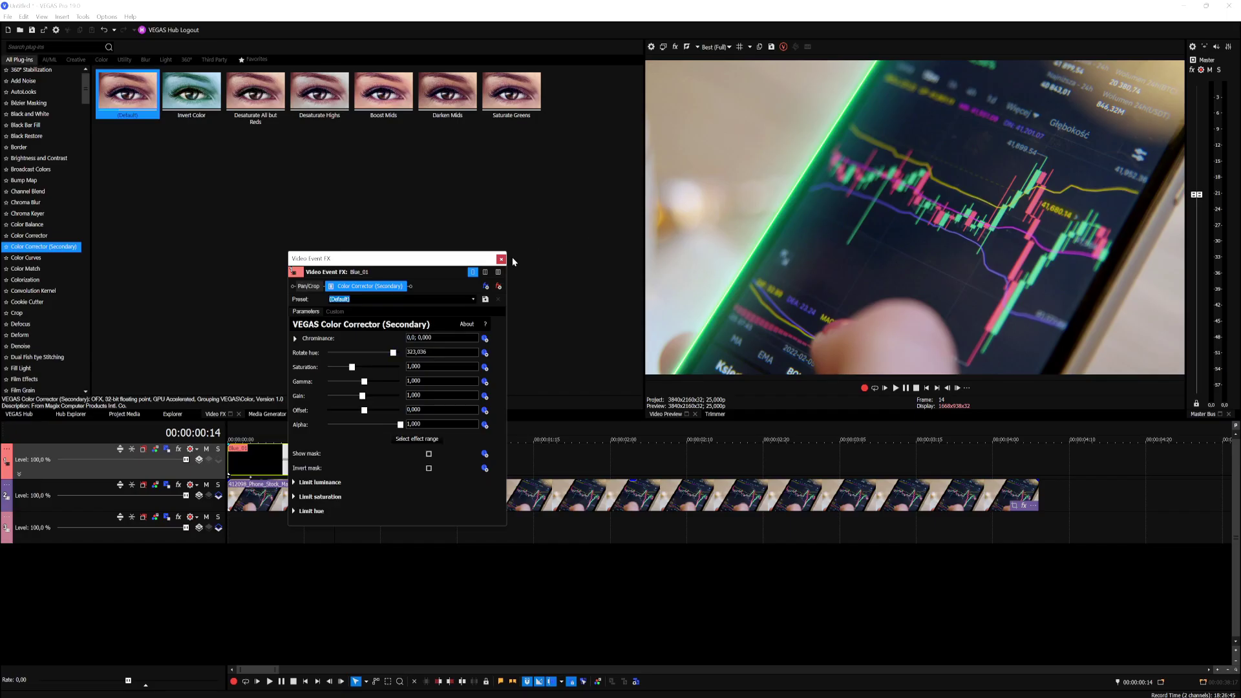
- Close the colour correction settings and duplicate the neon line track, selecting the top copy
{"action": "left_click", "coordinate": [510, 257]}
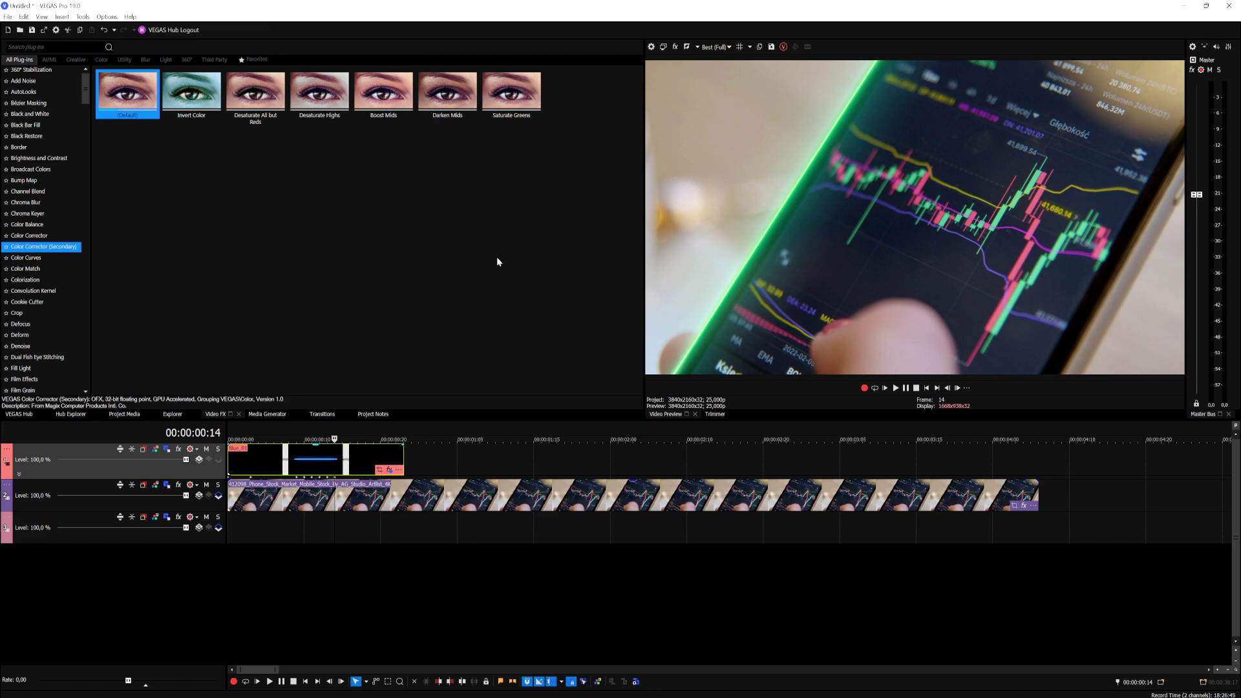
{"action": "right_click", "coordinate": [191, 475]}
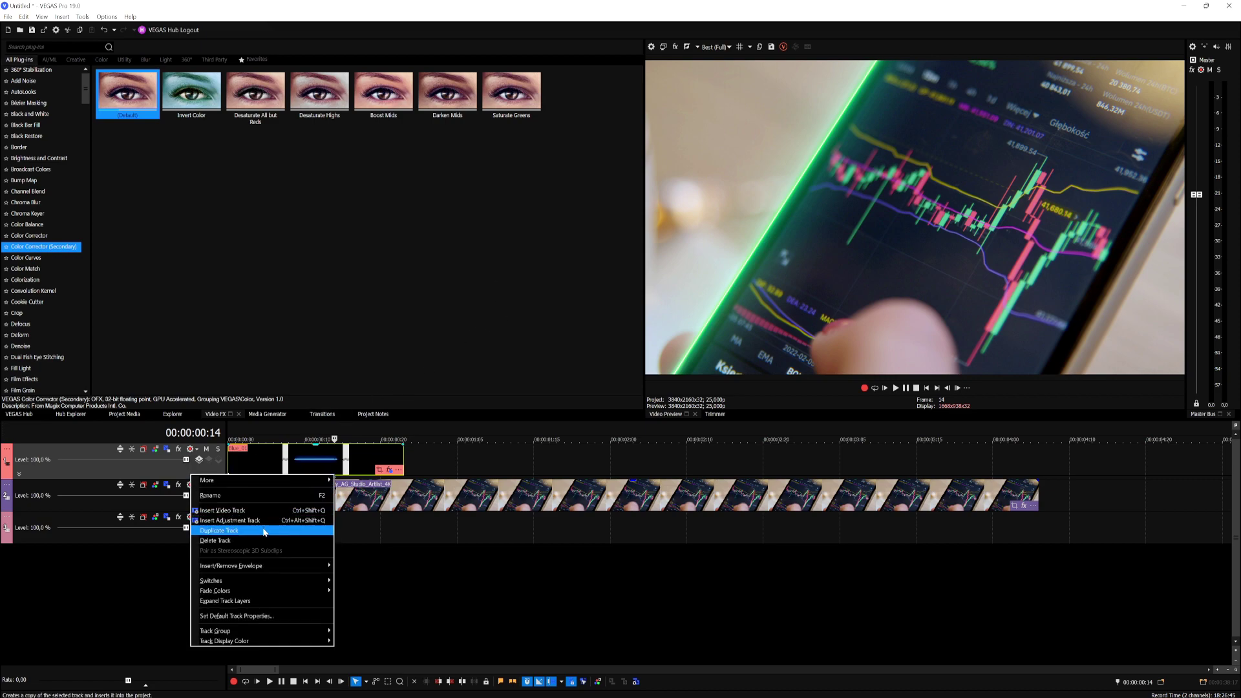
{"action": "left_click", "coordinate": [264, 531]}
{"action": "left_click", "coordinate": [291, 463]}
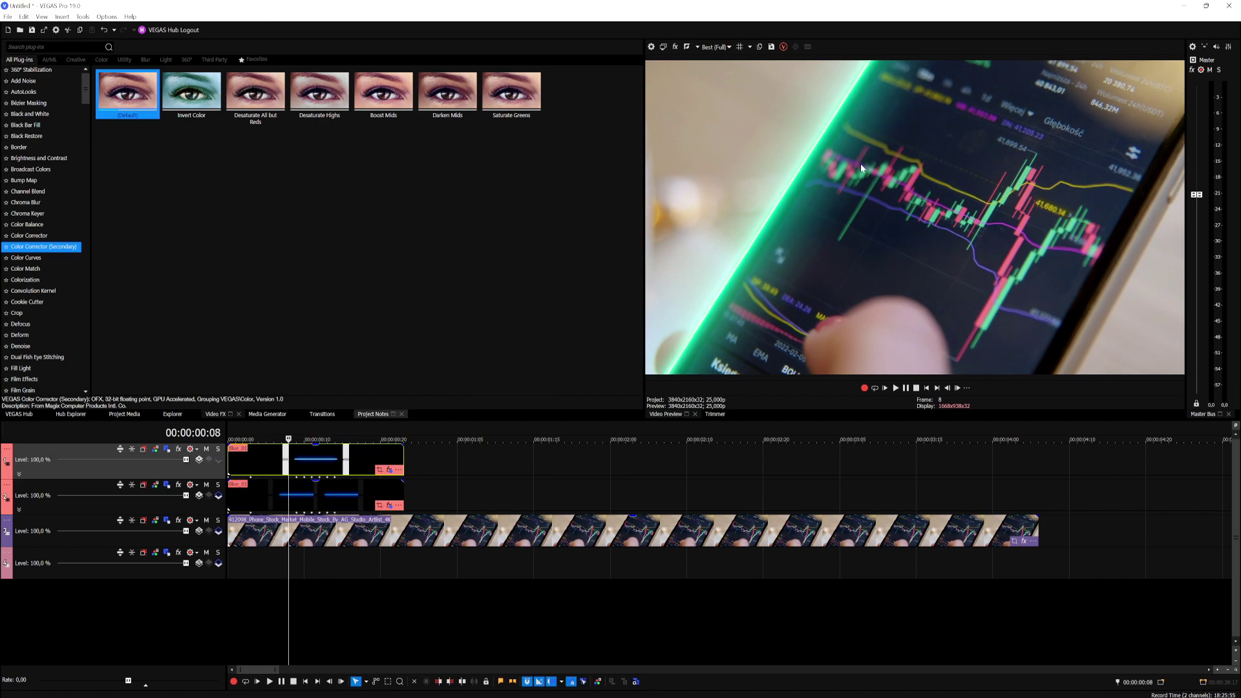
- In the top track's motion settings, move the line to the phone's right edge and remove extra keyframes
{"action": "left_click", "coordinate": [167, 449]}
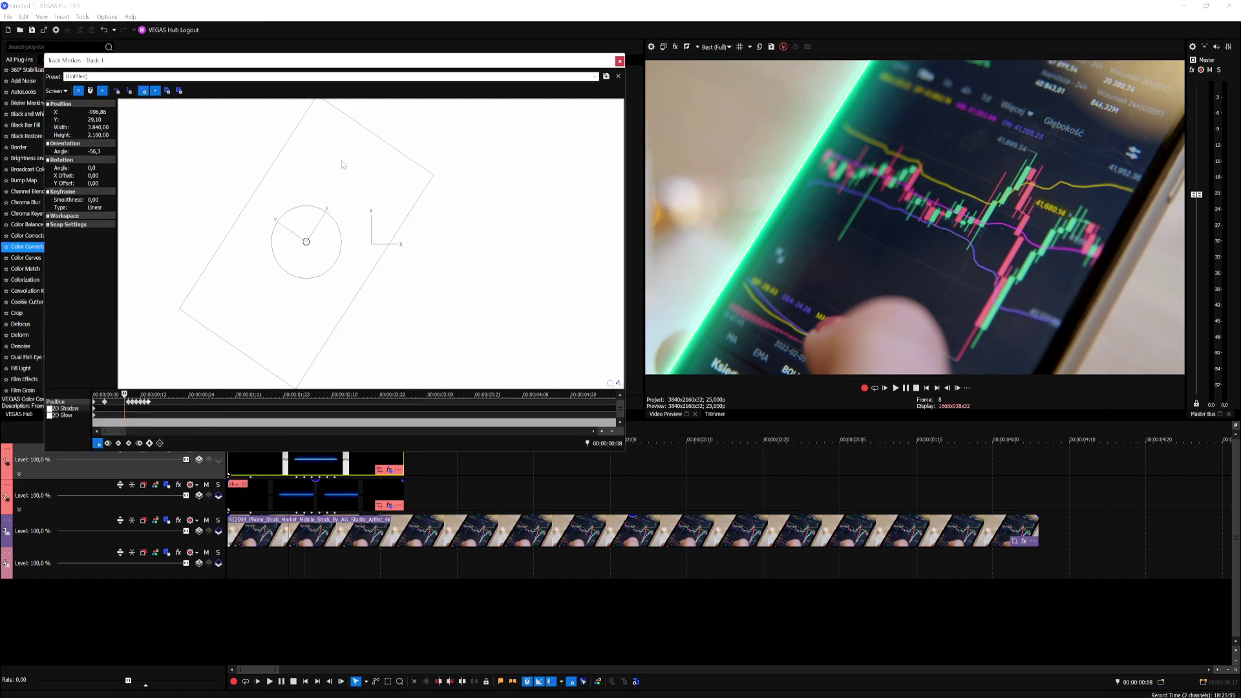
{"action": "left_click", "coordinate": [106, 396]}
{"action": "key", "text": "Left"}
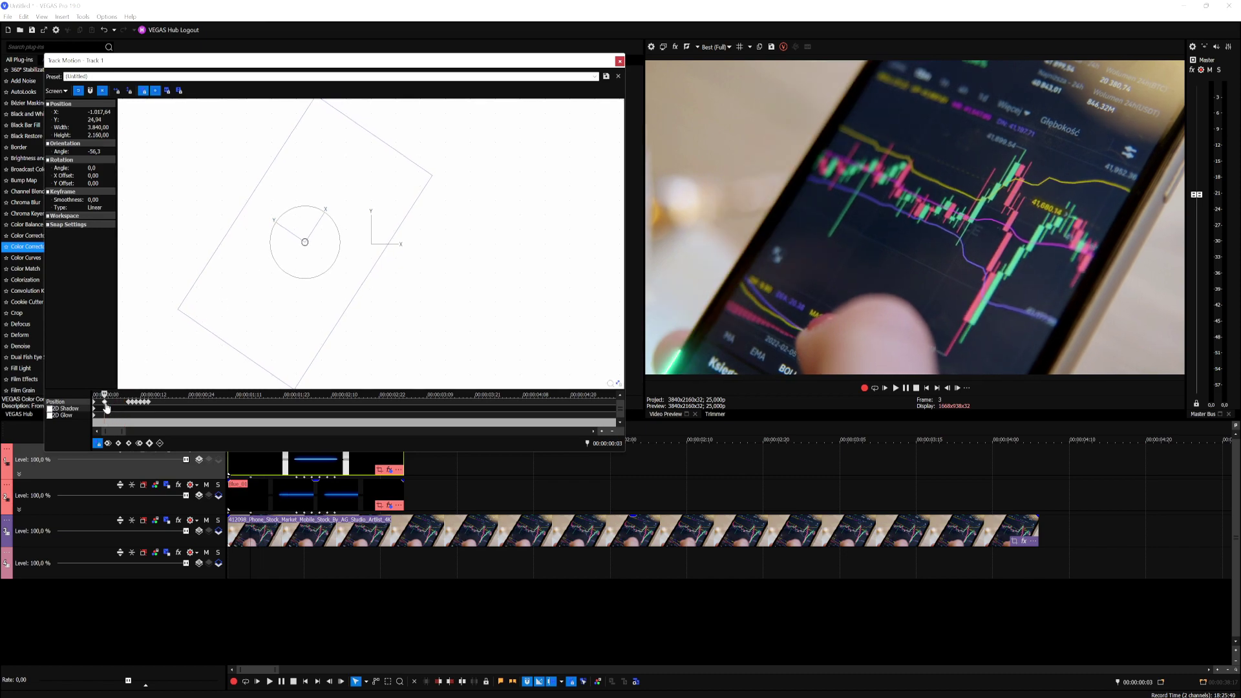
{"action": "left_click_drag", "start_coordinate": [287, 283], "coordinate": [470, 292]}
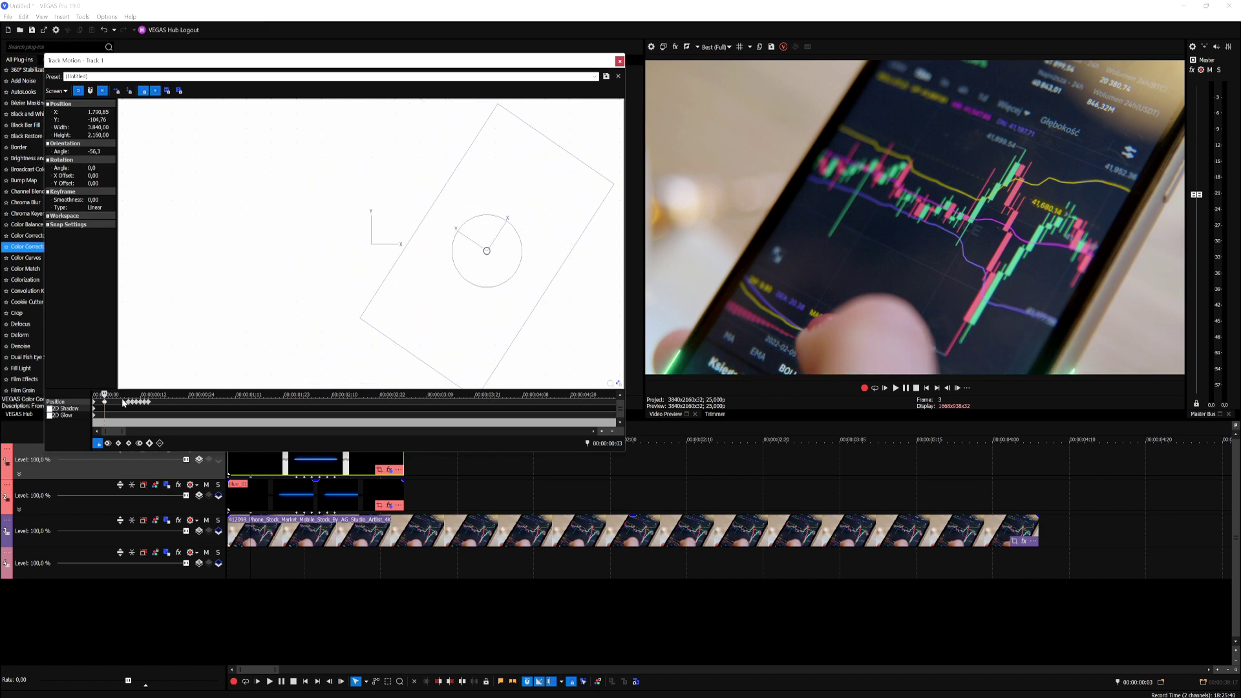
{"action": "scroll", "coordinate": [203, 398], "scroll_direction": "up", "scroll_amount": 3}
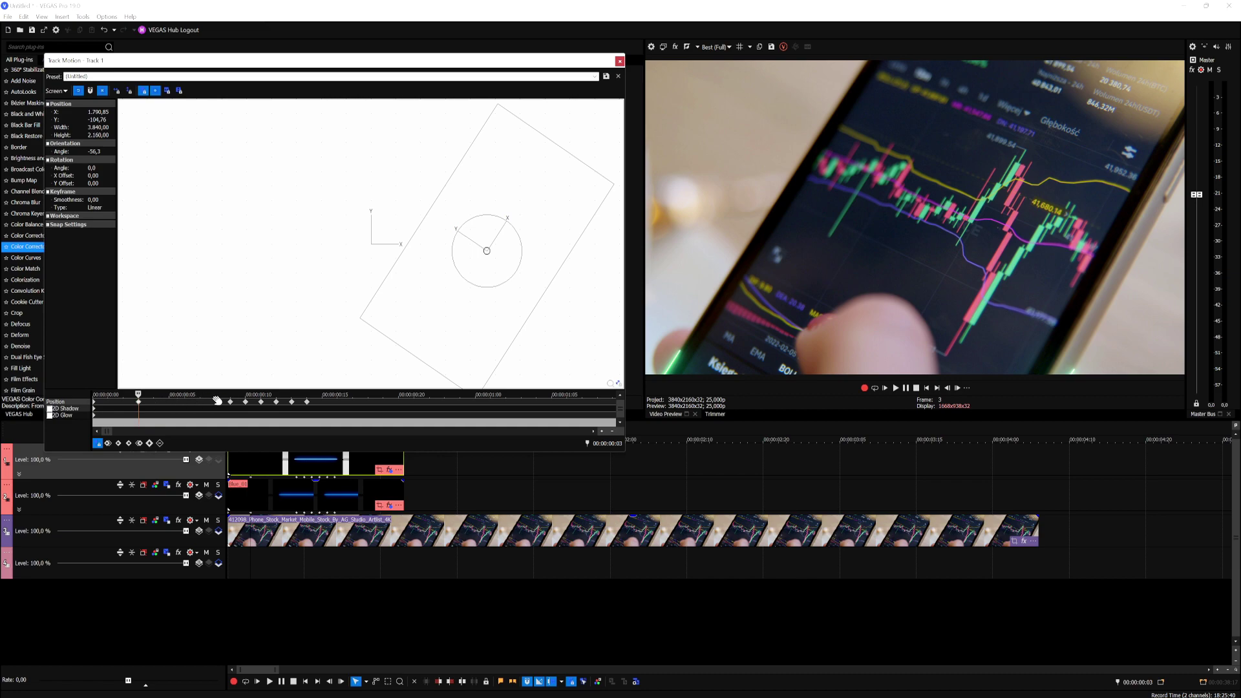
{"action": "left_click", "coordinate": [231, 403]}
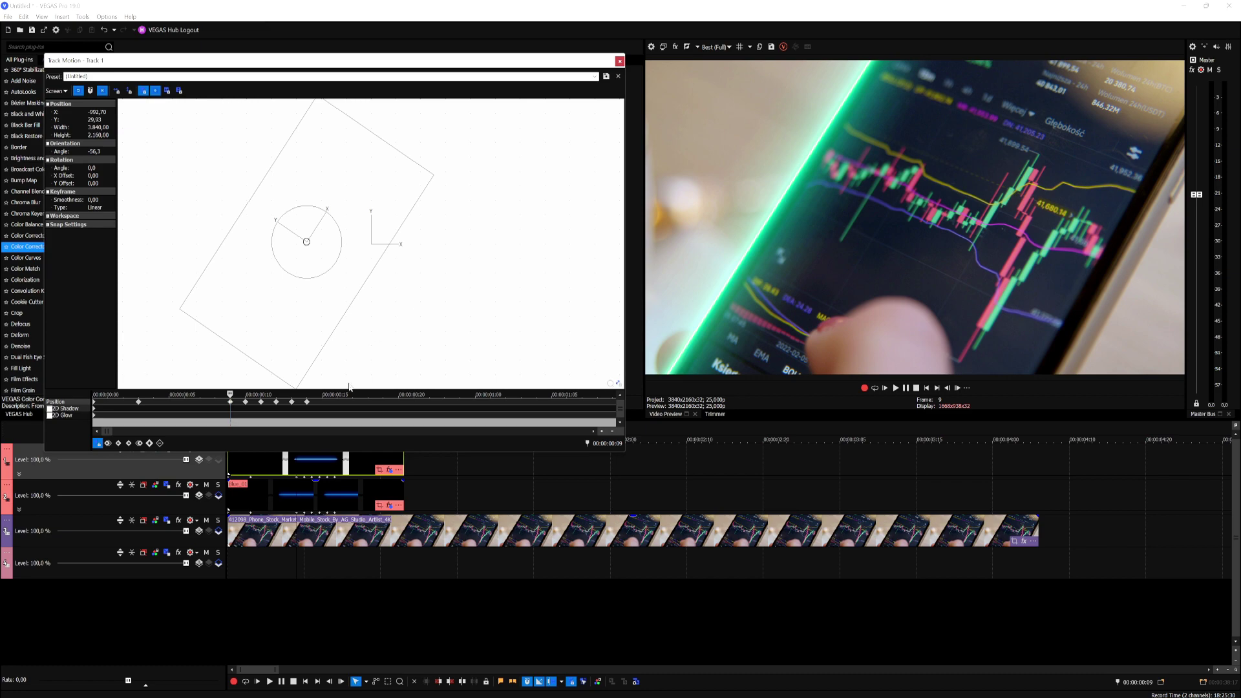
{"action": "key", "text": "ctrl+z"}
{"action": "key", "text": "ctrl+z"}
{"action": "key", "text": "ctrl+z"}
{"action": "key", "text": "ctrl+z"}
{"action": "key", "text": "ctrl+z"}
{"action": "key", "text": "ctrl+z"}
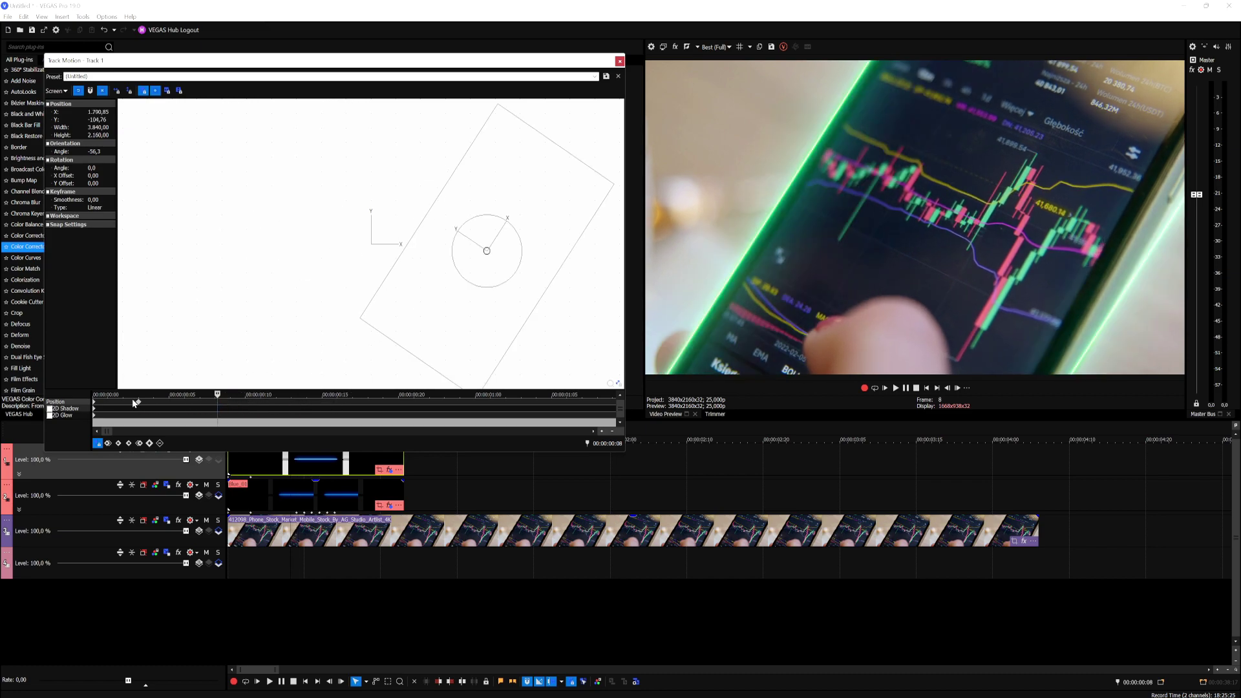
{"action": "left_click", "coordinate": [138, 403]}
{"action": "key", "text": "Right"}
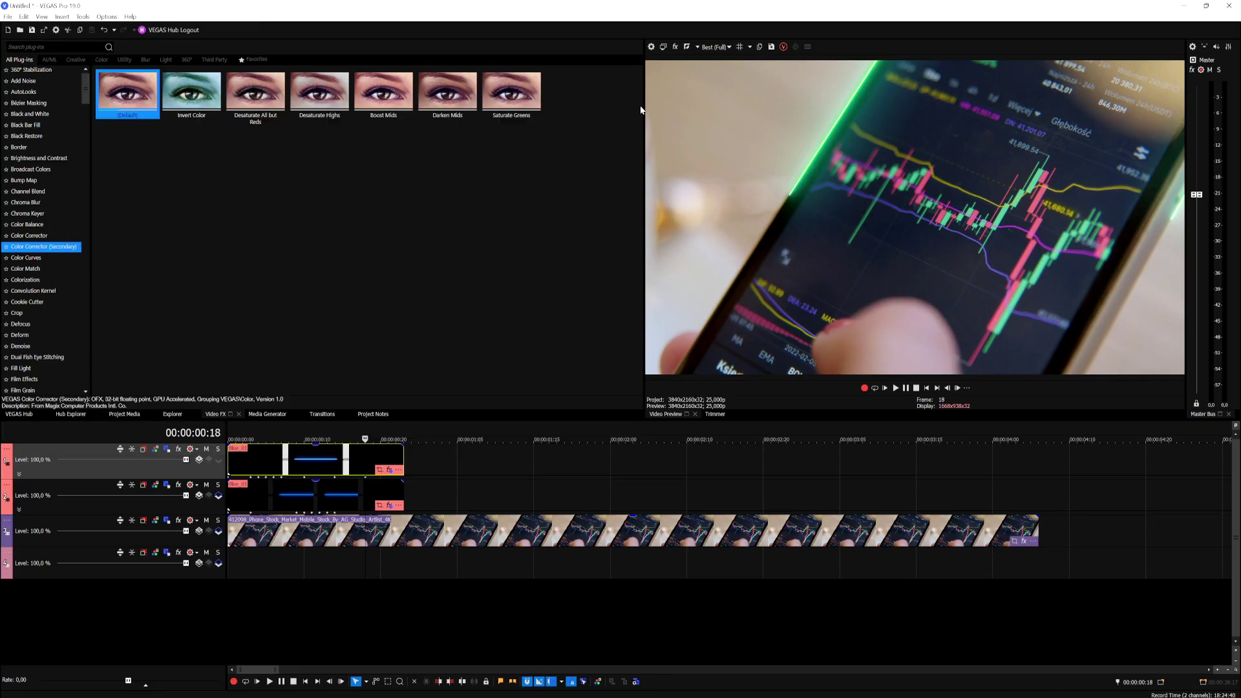
- In the top Blue_01 clip's Color Corrector (Secondary), set Rotate hue to about 152.7 so it glows red
{"action": "left_click", "coordinate": [928, 388]}
{"action": "left_click", "coordinate": [304, 466]}
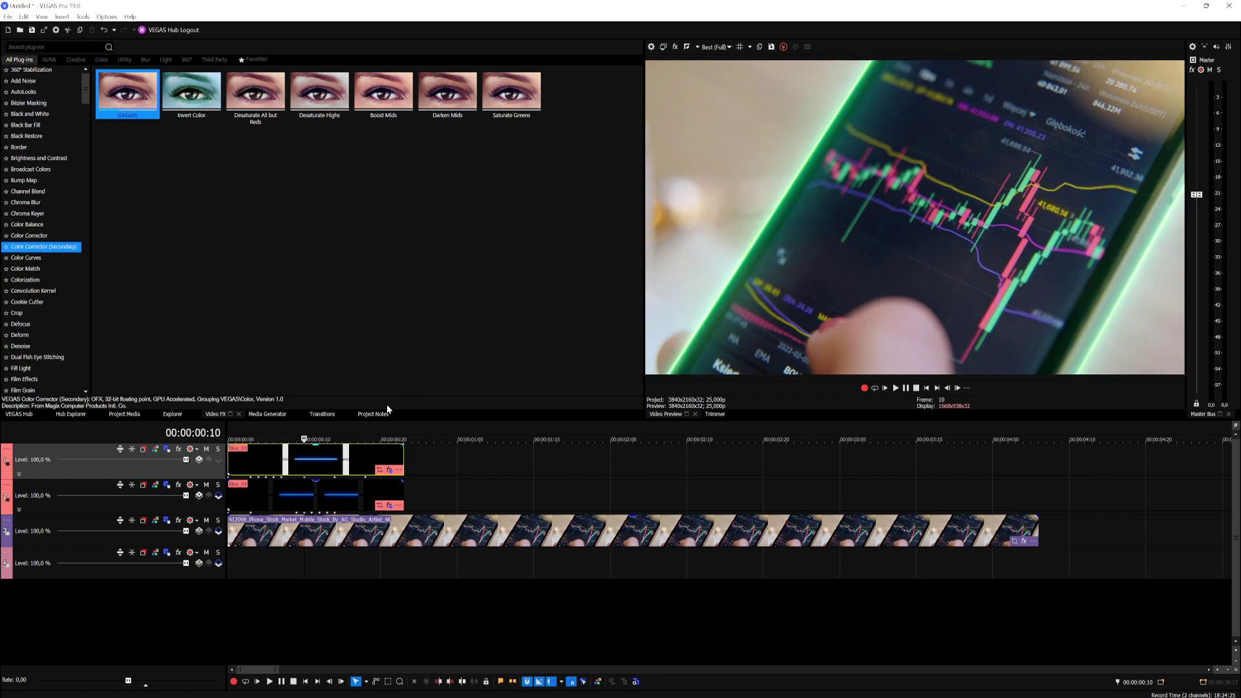
{"action": "left_click", "coordinate": [379, 469]}
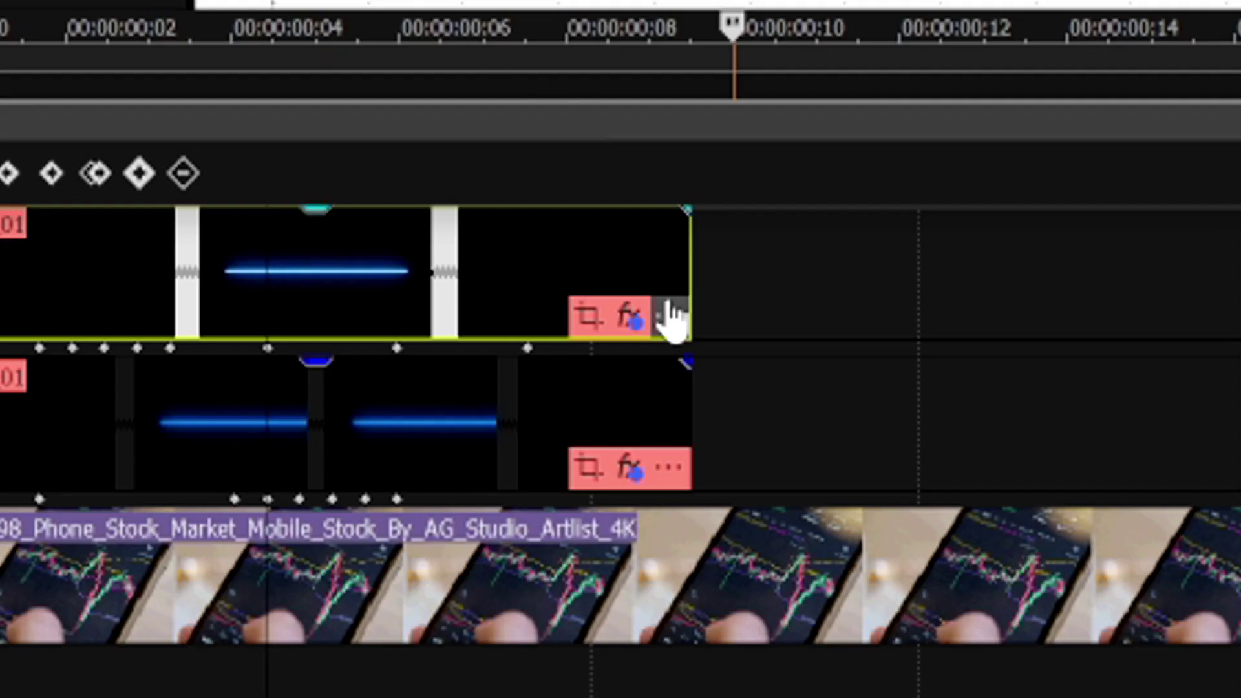
{"action": "left_click", "coordinate": [587, 316]}
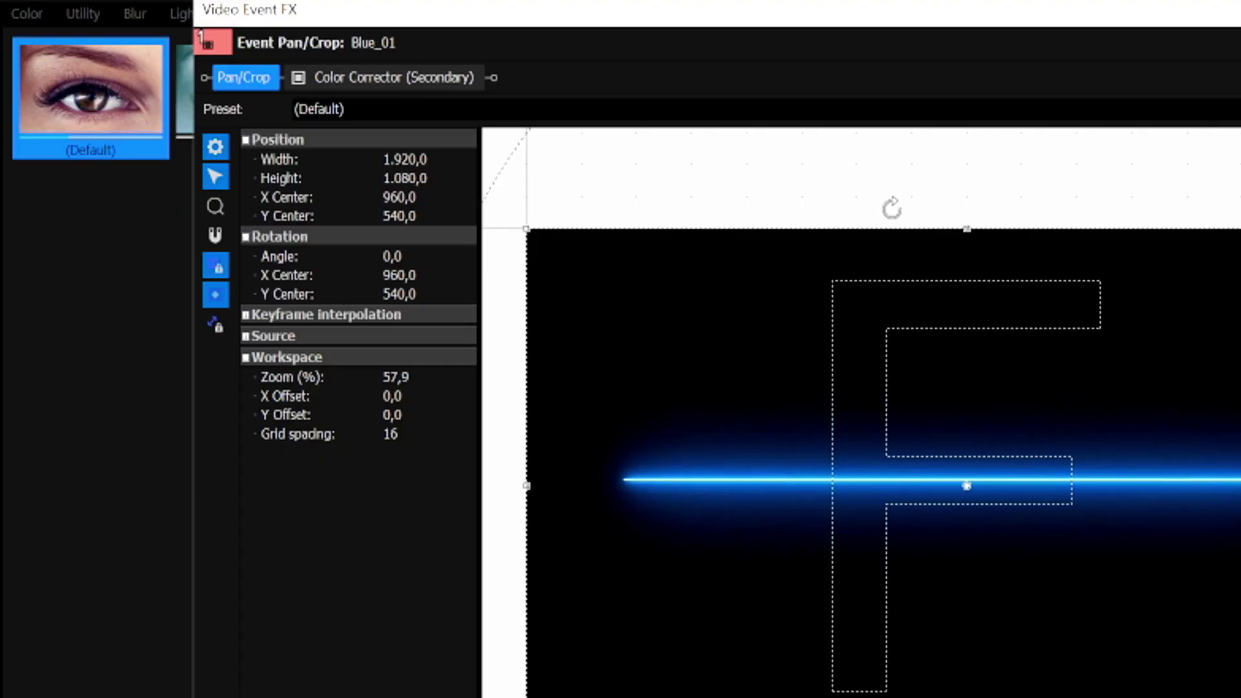
{"action": "left_click", "coordinate": [417, 76]}
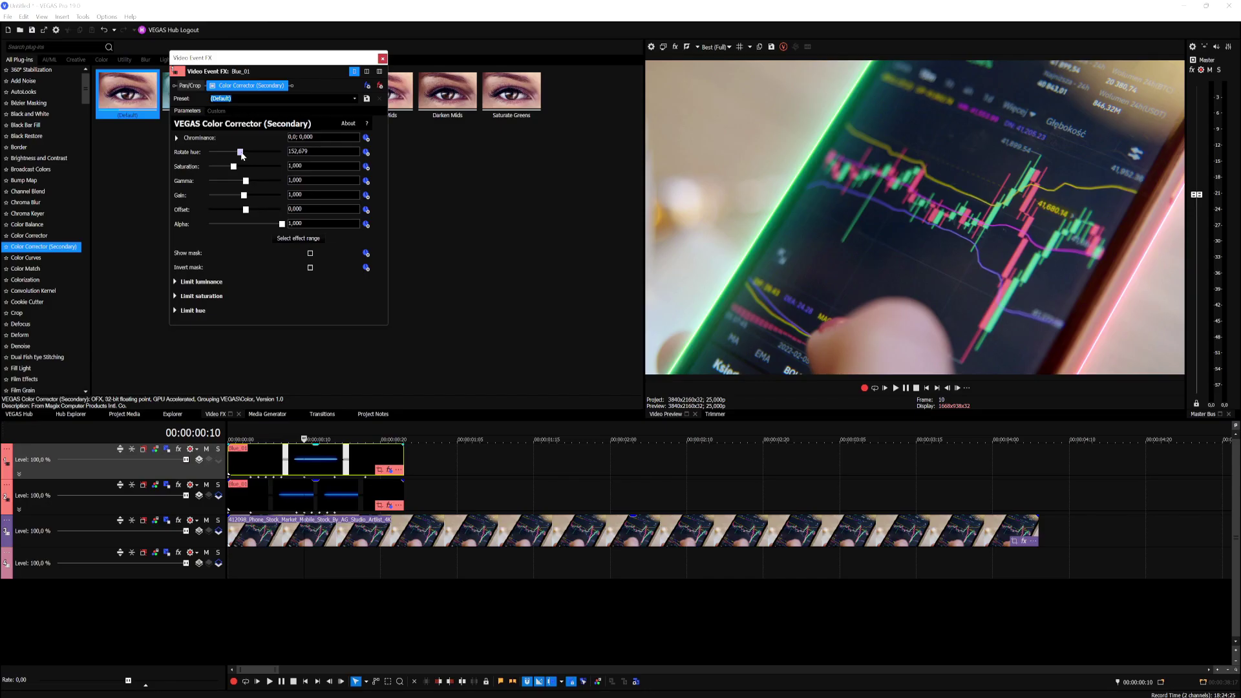
{"action": "left_click_drag", "start_coordinate": [242, 155], "coordinate": [240, 156]}
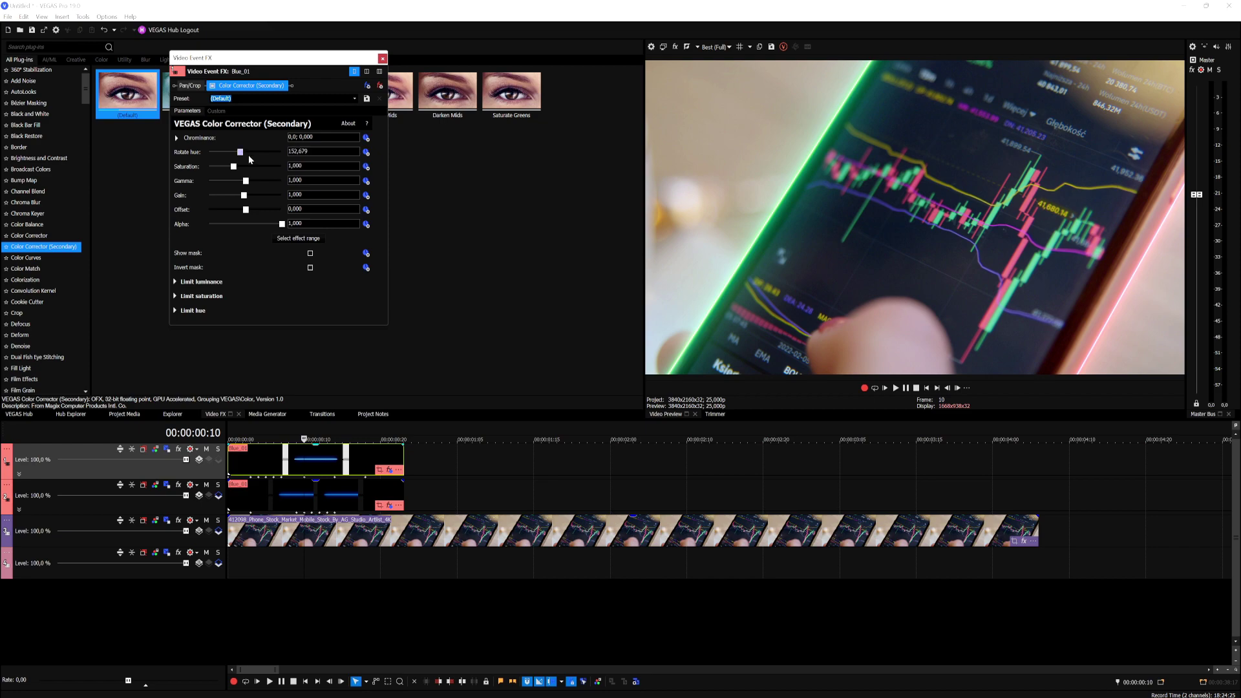
- Review the composite, then move the top red-line clip to start at frame 8, after the green line
{"action": "left_click", "coordinate": [927, 389]}
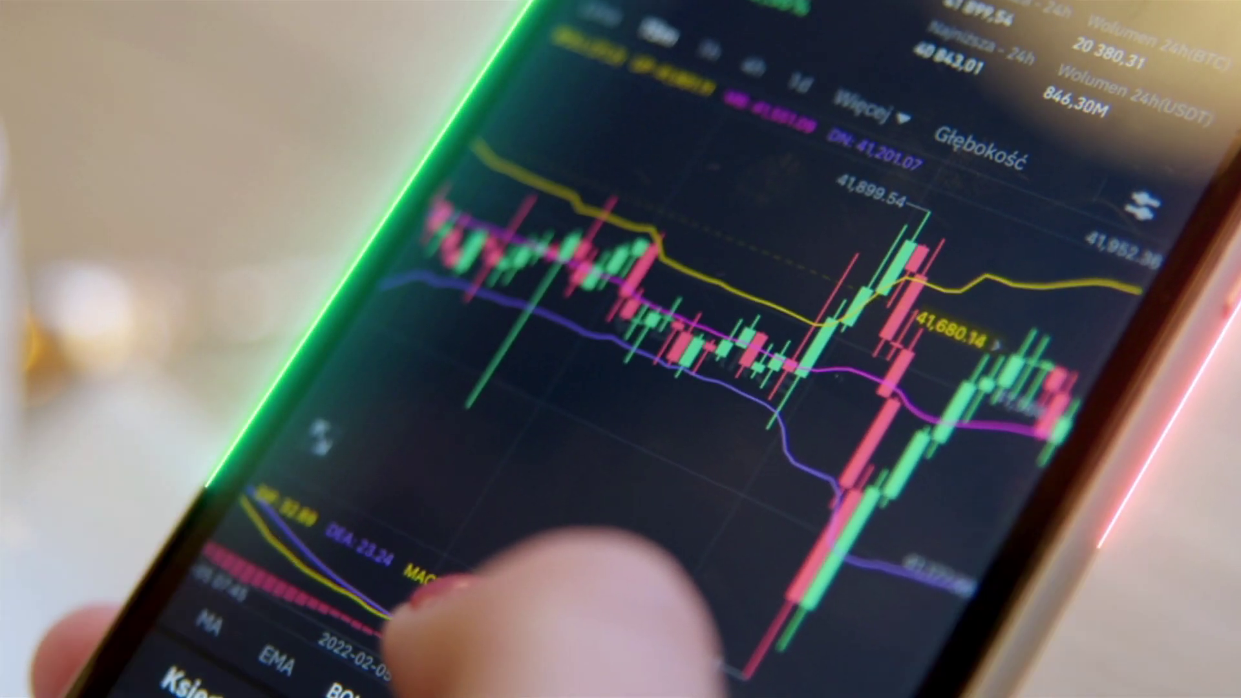
{"action": "key", "text": "space"}
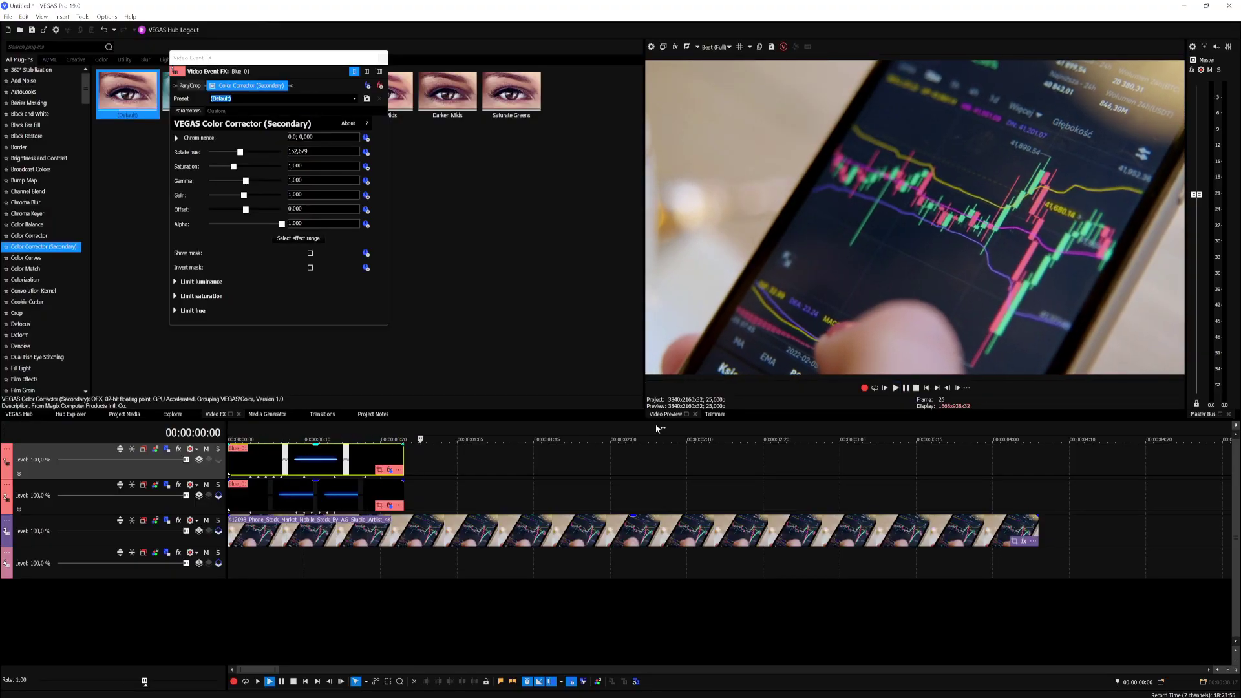
{"action": "key", "text": "space"}
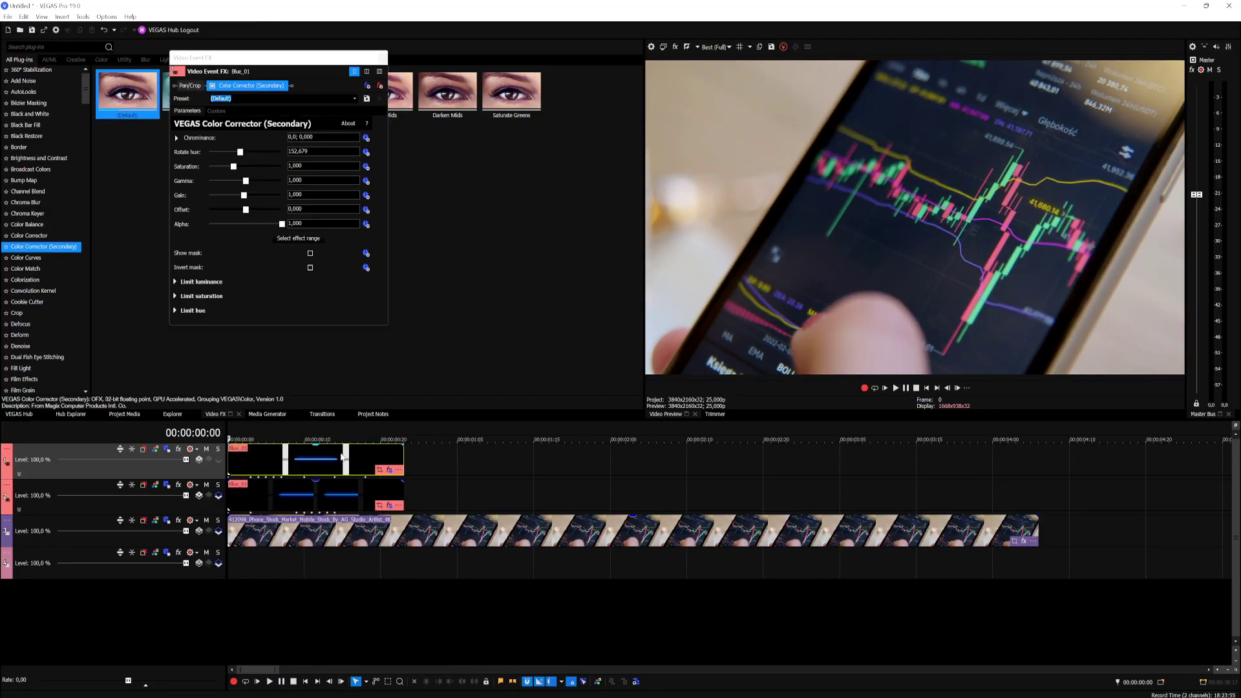
{"action": "left_click_drag", "start_coordinate": [341, 457], "coordinate": [356, 454]}
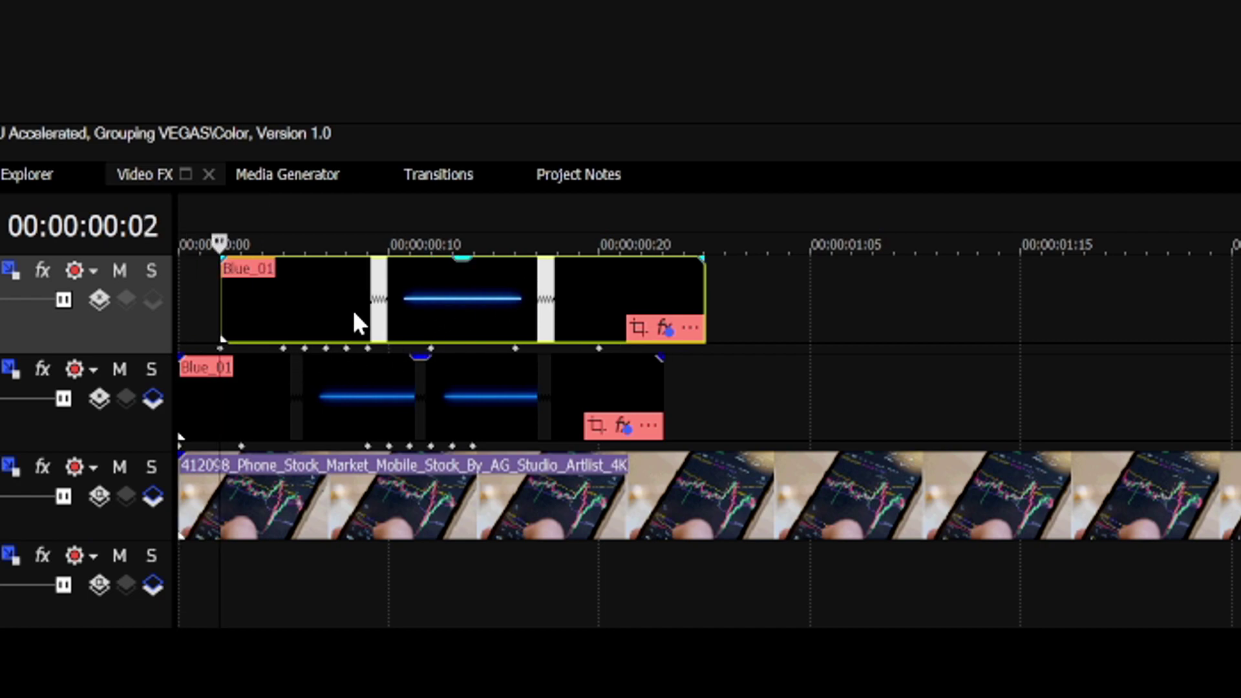
{"action": "left_click_drag", "start_coordinate": [355, 321], "coordinate": [958, 326]}
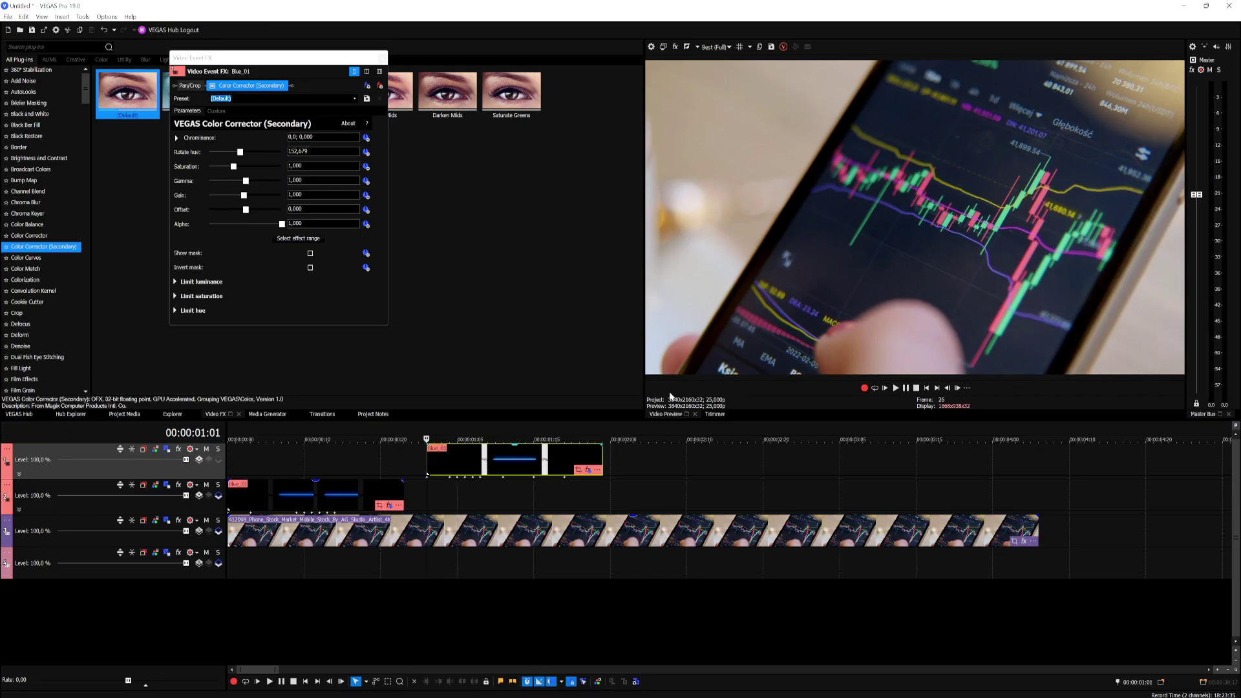
{"action": "left_click", "coordinate": [289, 463]}
{"action": "left_click_drag", "start_coordinate": [459, 468], "coordinate": [329, 463]}
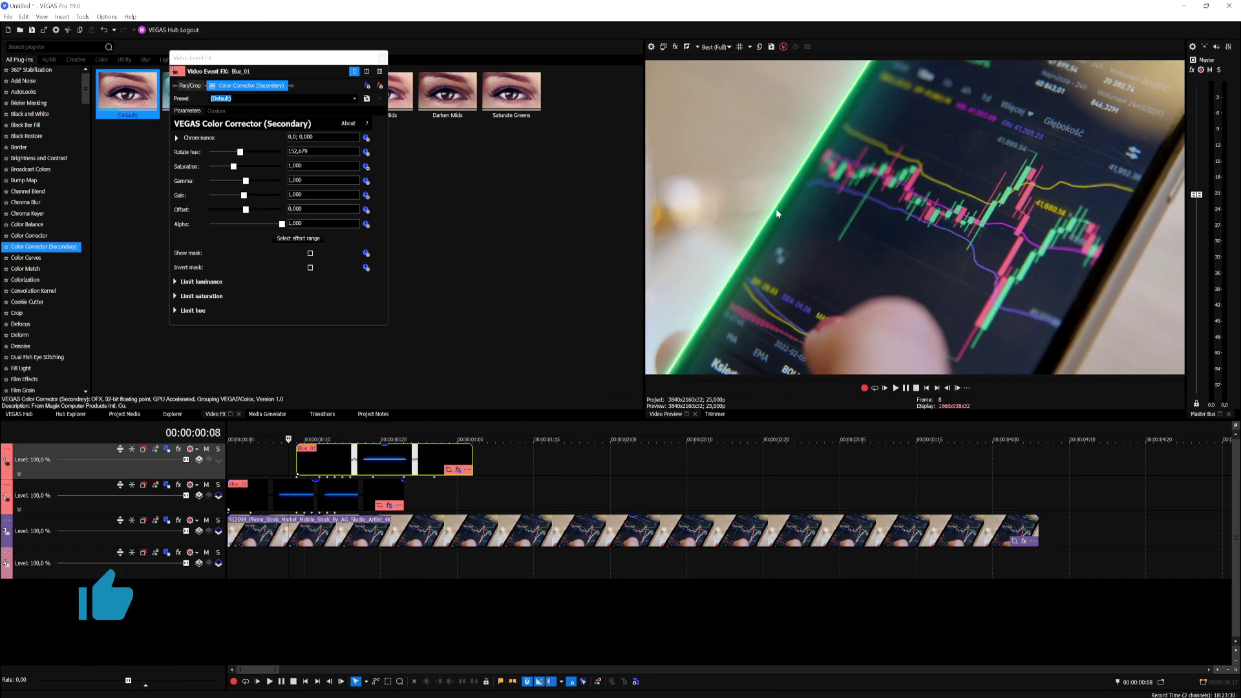
- Jump to the project start, then check frame 8 shows only the green neon line glowing
{"action": "left_click", "coordinate": [927, 388]}
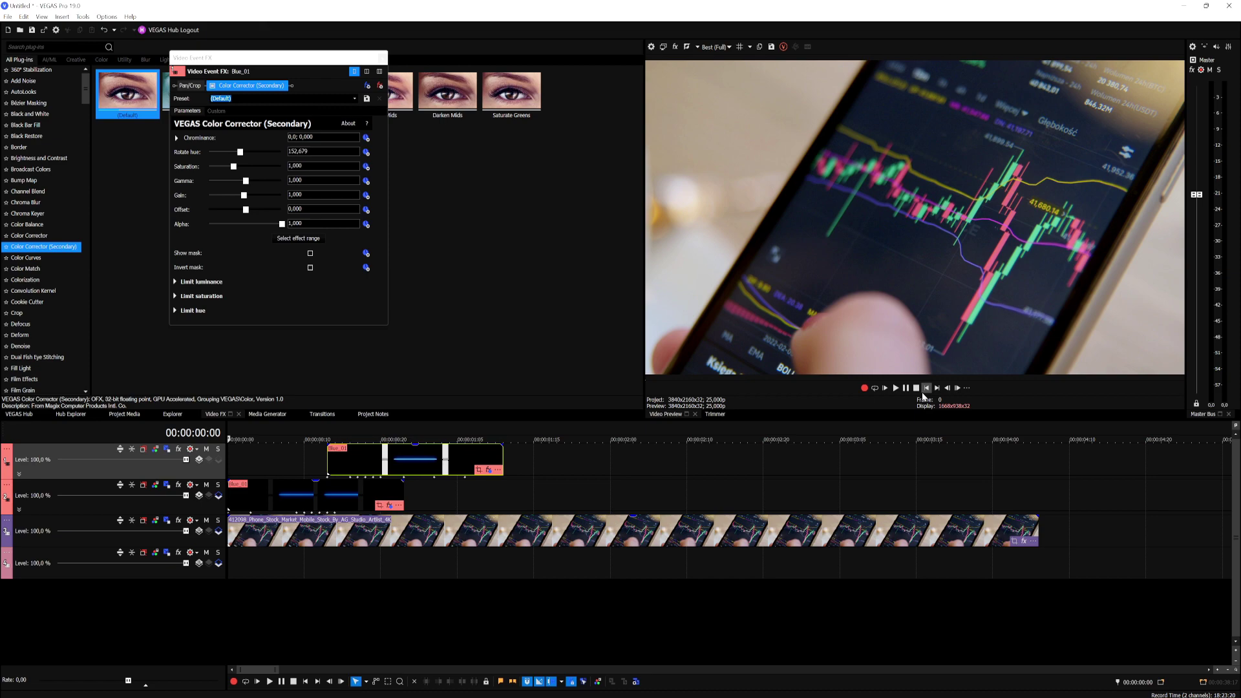
{"action": "left_click", "coordinate": [290, 447]}
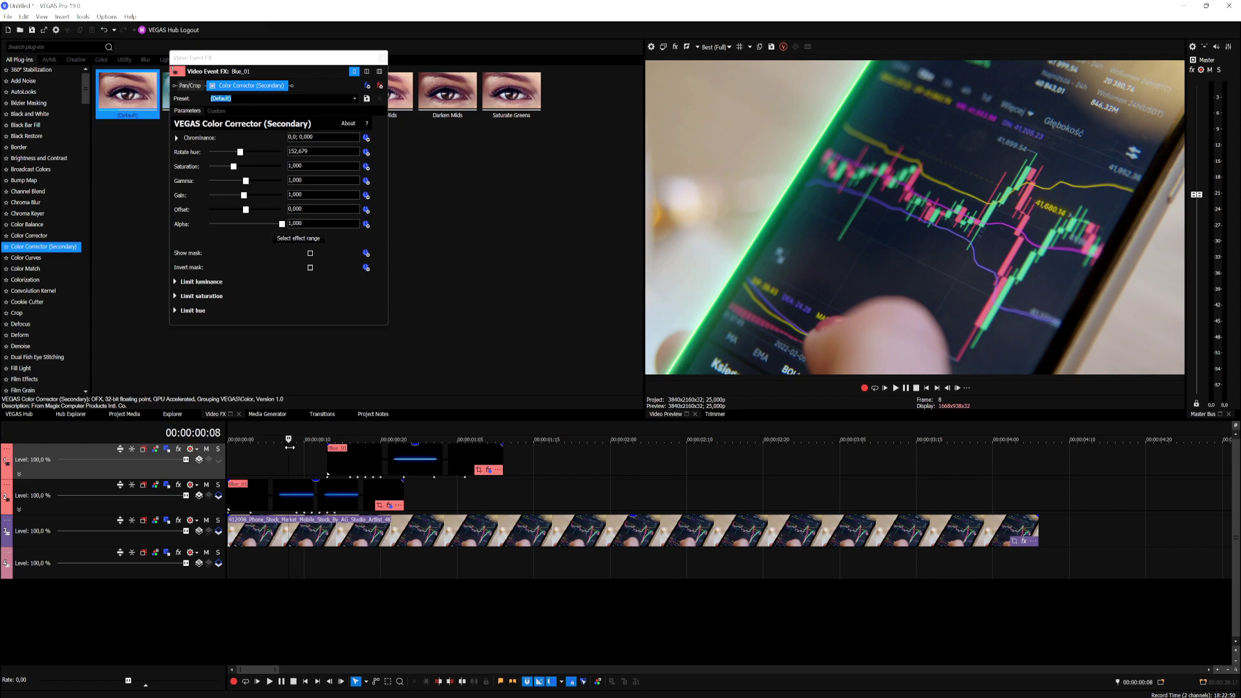